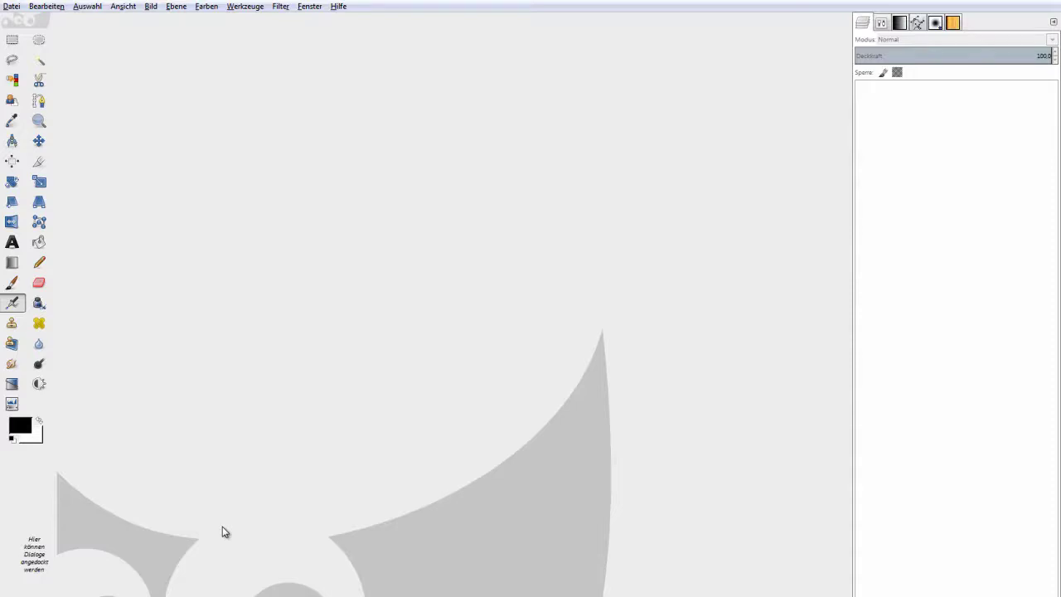
# Leave the empty GIMP workspace to reach the web browser.
pyautogui.press('super')
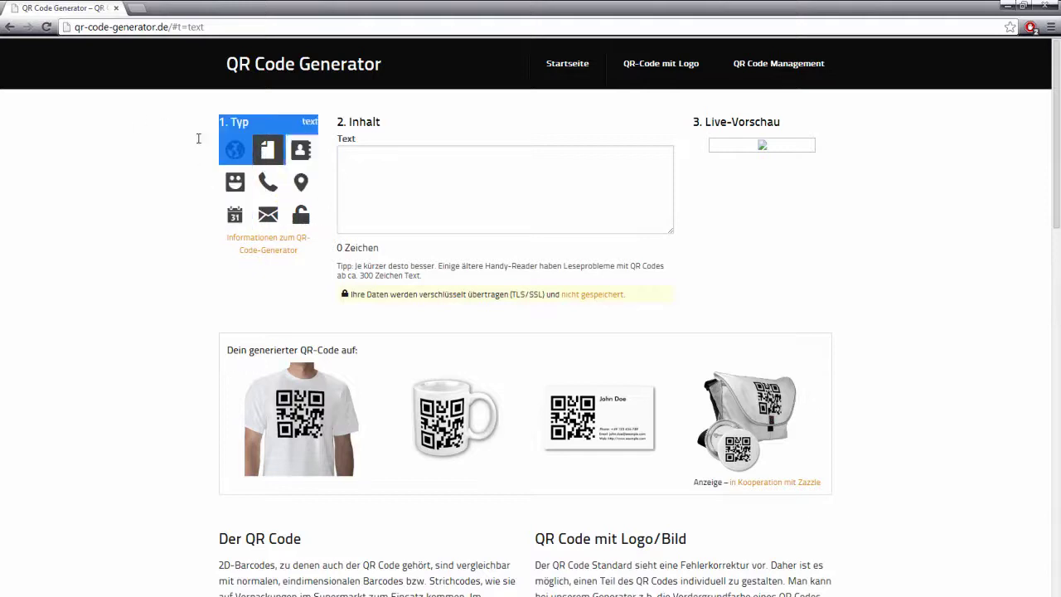
pyautogui.click(236, 151)
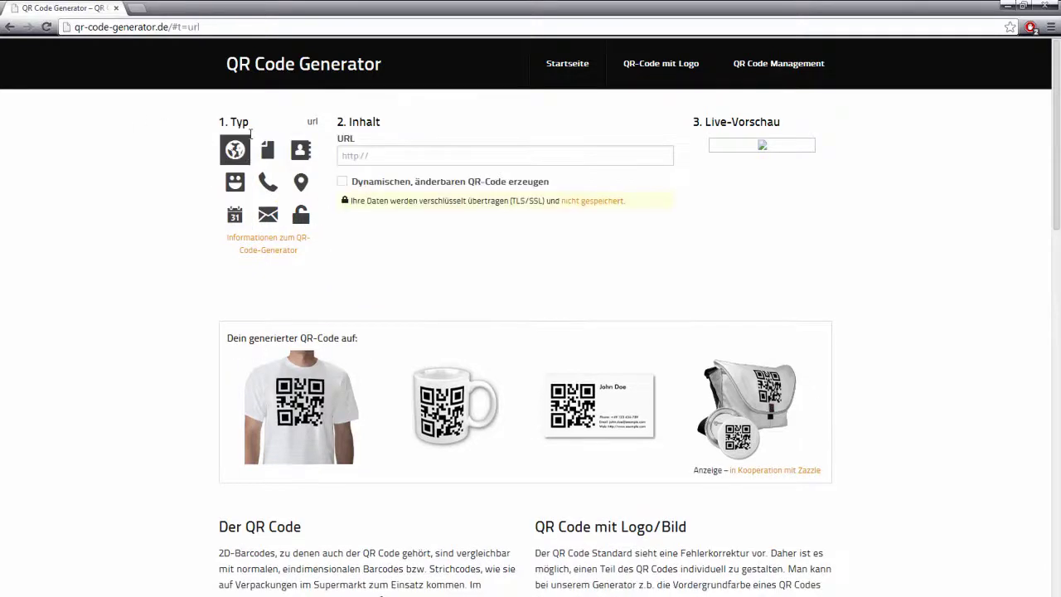
pyautogui.click(166, 26)
pyautogui.moveTo(199, 27); pyautogui.dragTo(130, 27)
pyautogui.click(190, 159)
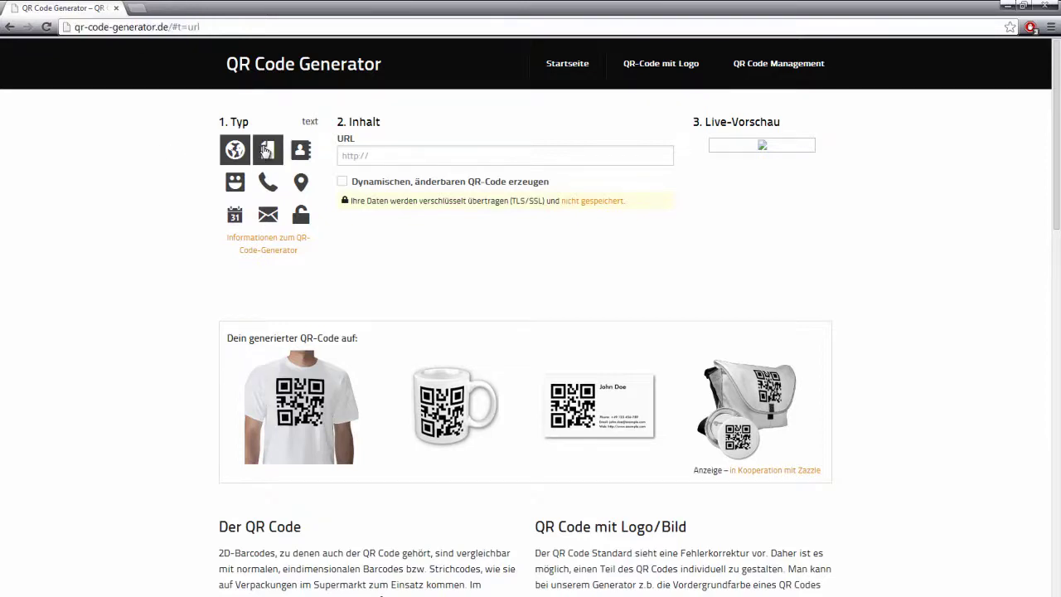
pyautogui.click(266, 153)
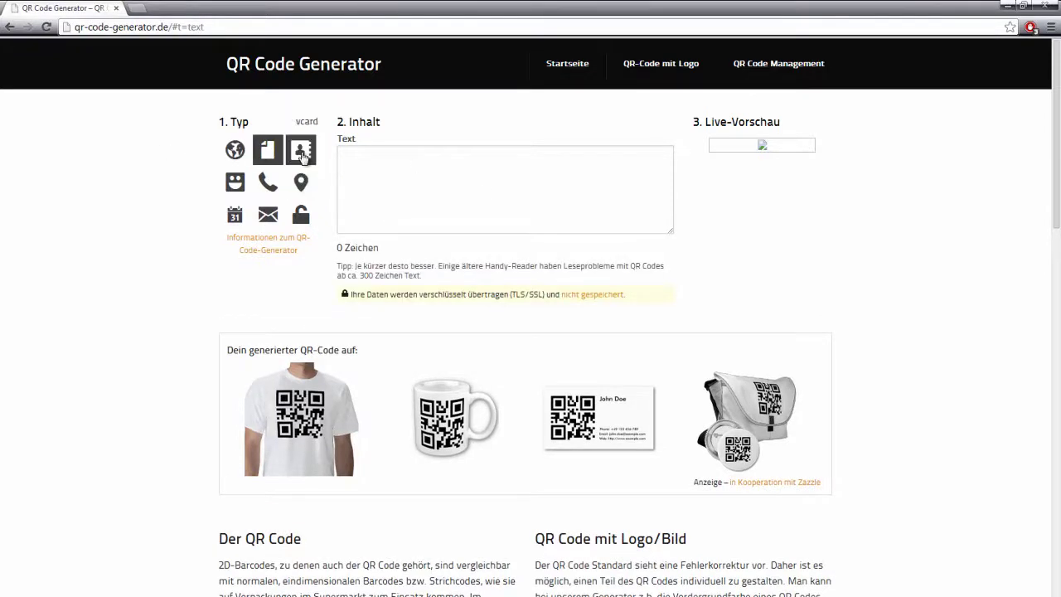
pyautogui.click(301, 156)
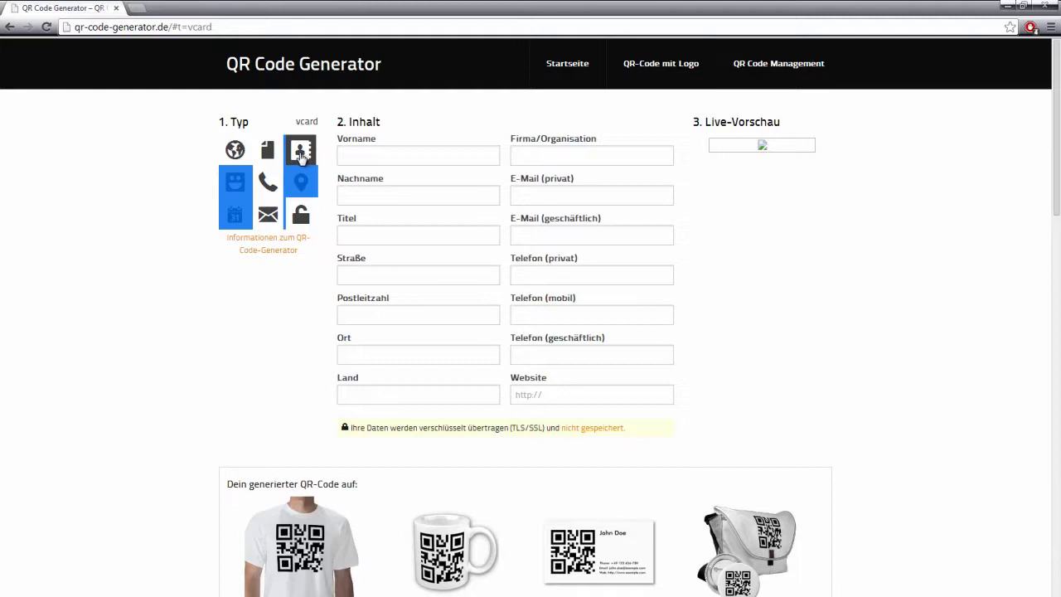
pyautogui.click(269, 191)
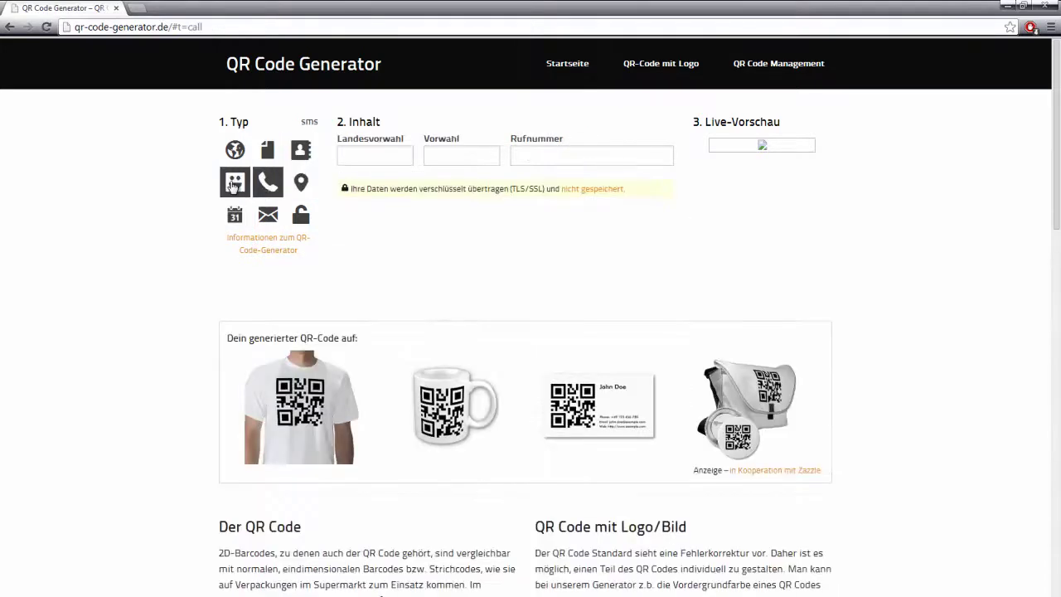
pyautogui.click(234, 184)
pyautogui.click(297, 189)
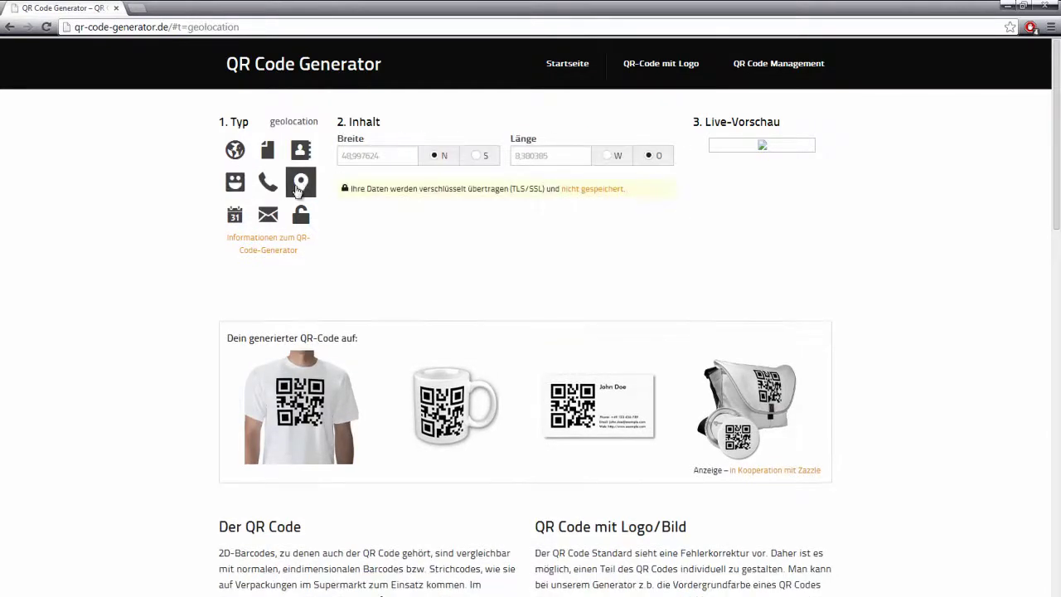
pyautogui.click(301, 214)
pyautogui.click(268, 214)
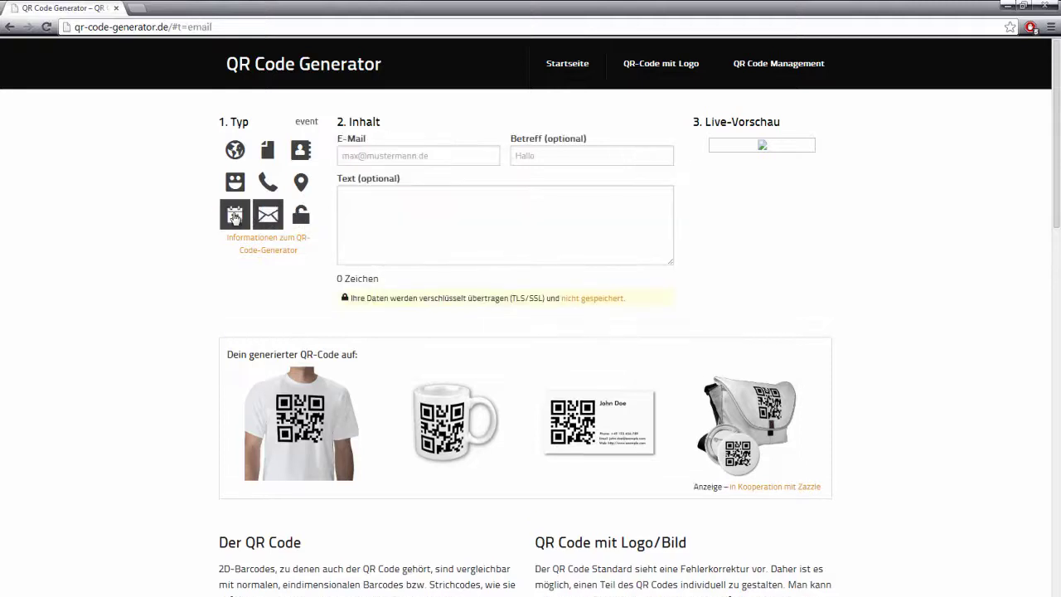
pyautogui.click(236, 217)
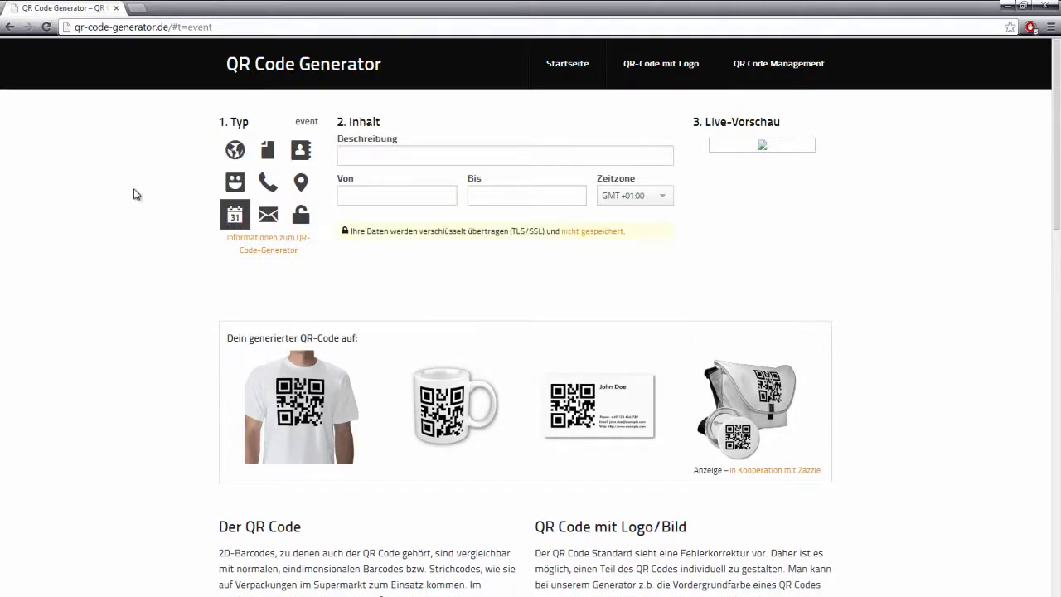
pyautogui.click(276, 156)
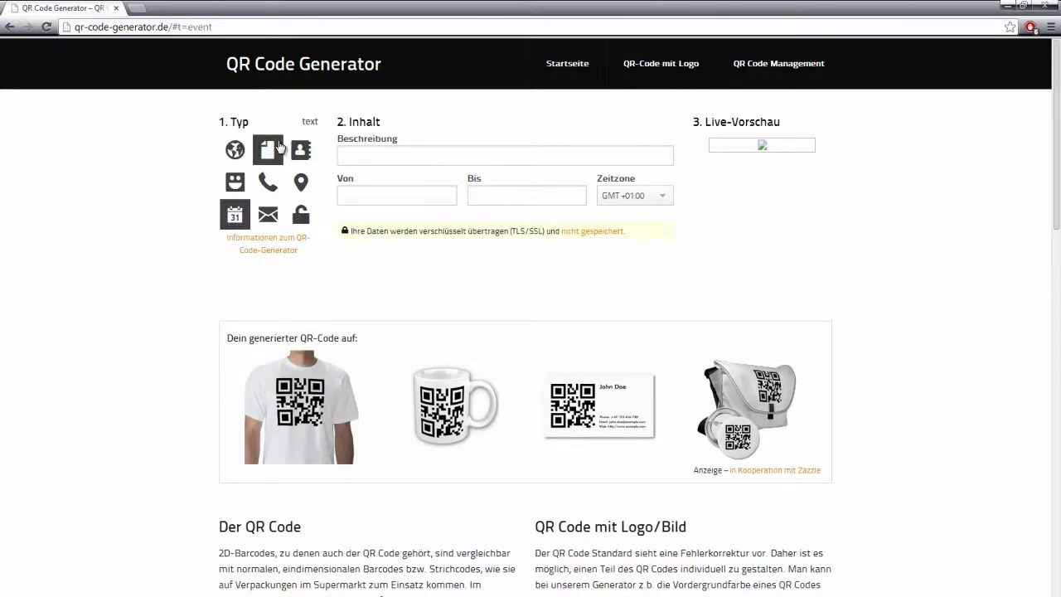
pyautogui.click(249, 154)
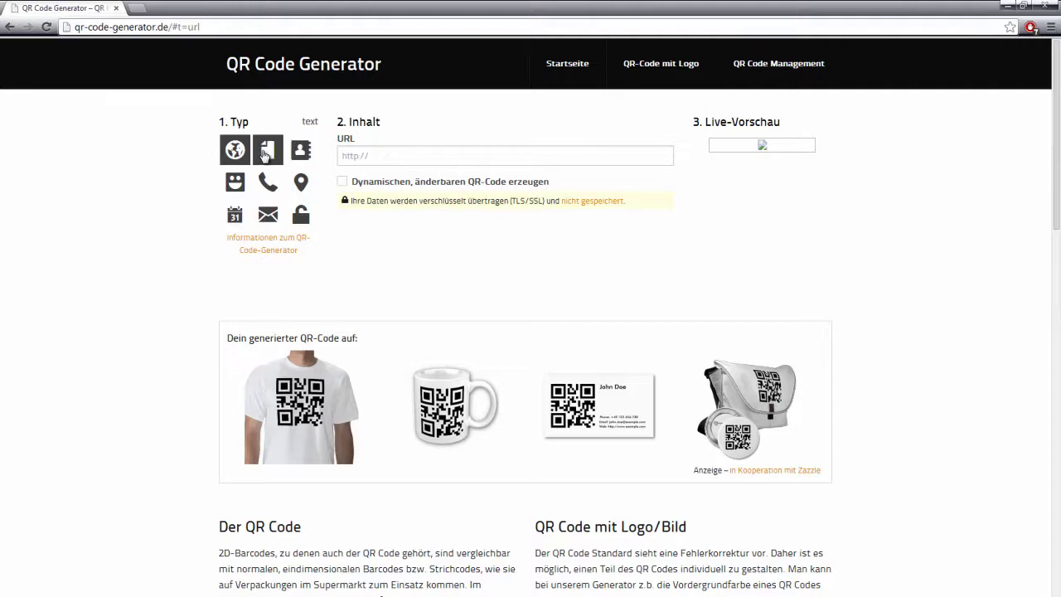
pyautogui.click(265, 152)
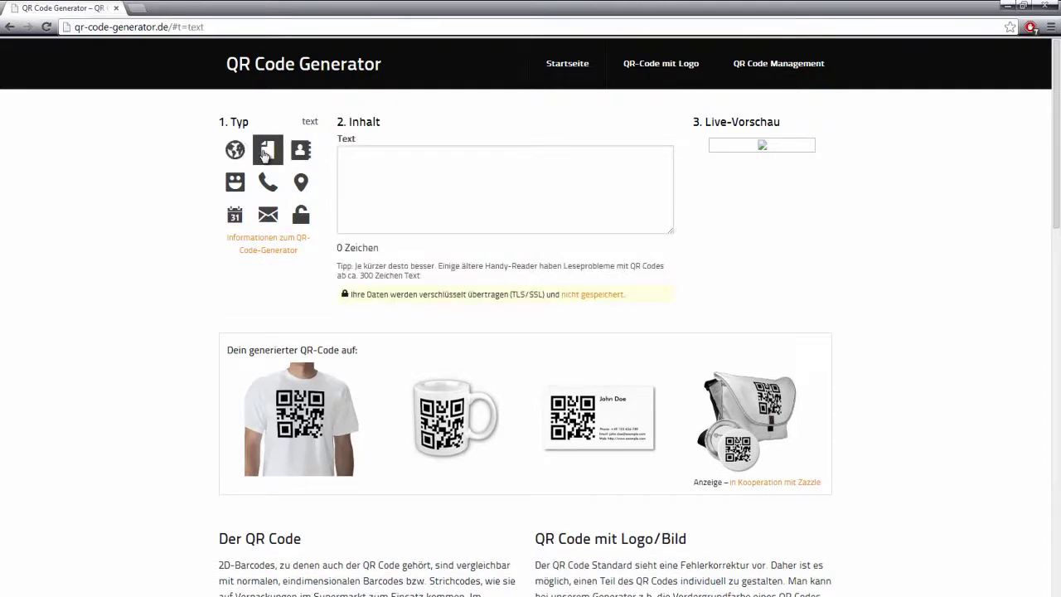
# Enter 'Beispiel für einen QR-Code' in the generator's Text box.
pyautogui.click(390, 157)
pyautogui.write('e')
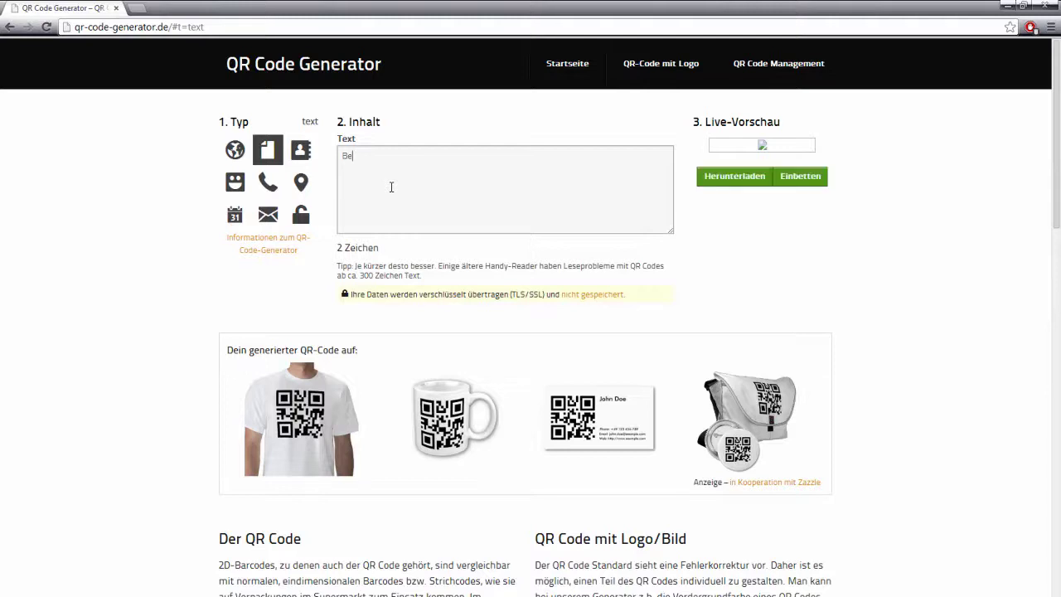
pyautogui.write('ispiel')
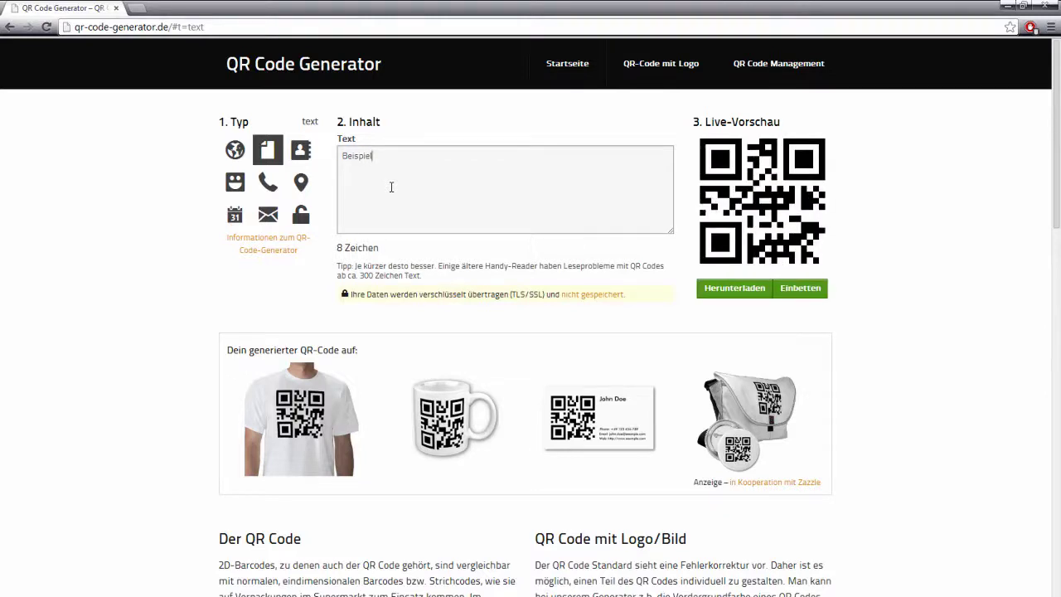
pyautogui.write(' für einen')
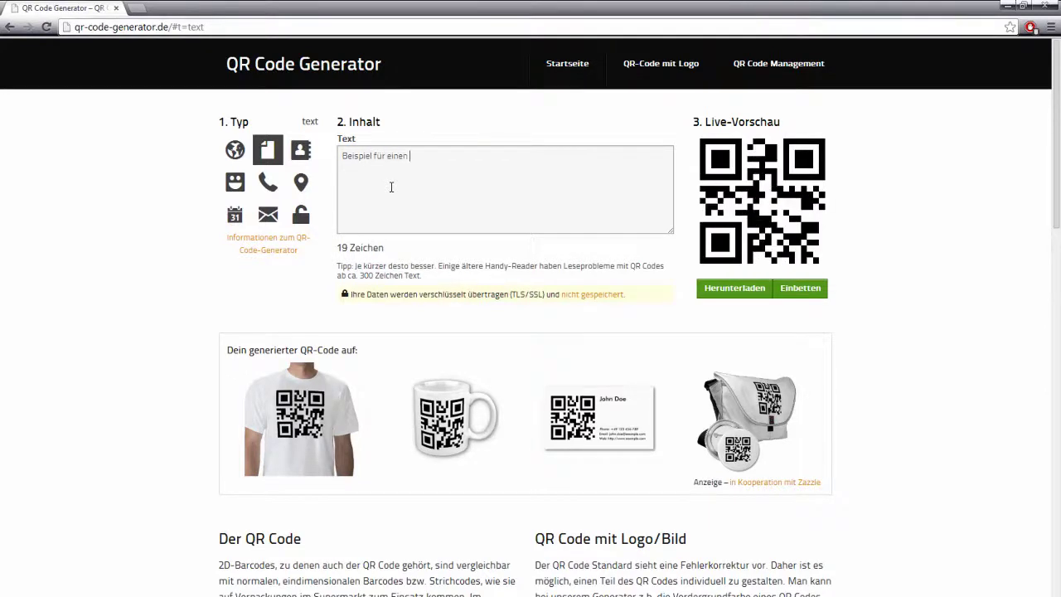
pyautogui.write(' QR-C')
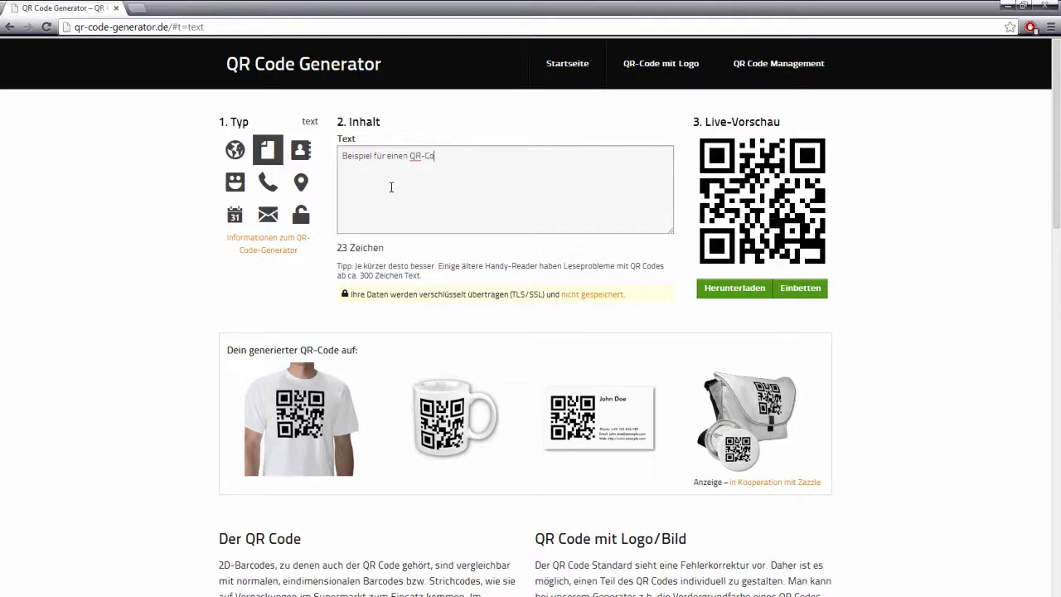
pyautogui.write('ode')
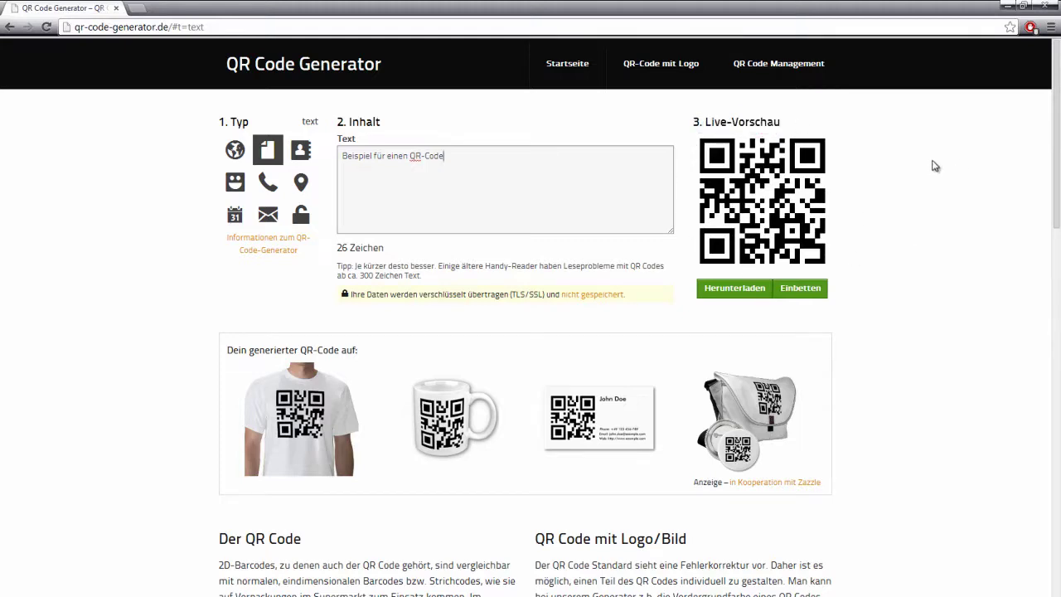
# Download the QR code as a JPEG at size 1000 with border 1.
pyautogui.click(721, 290)
pyautogui.moveTo(469, 257); pyautogui.dragTo(580, 258)
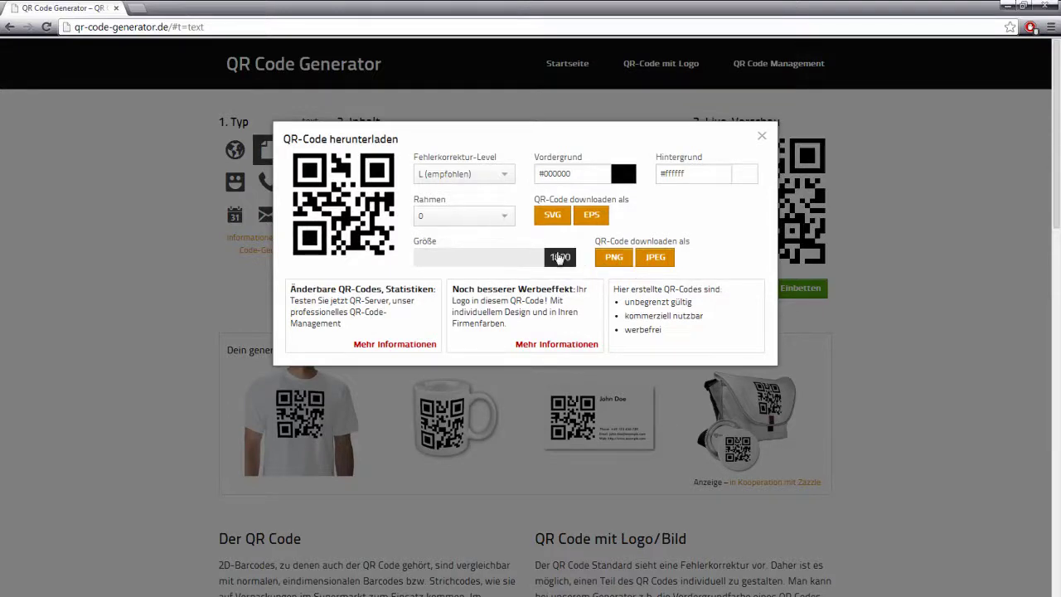
pyautogui.click(500, 220)
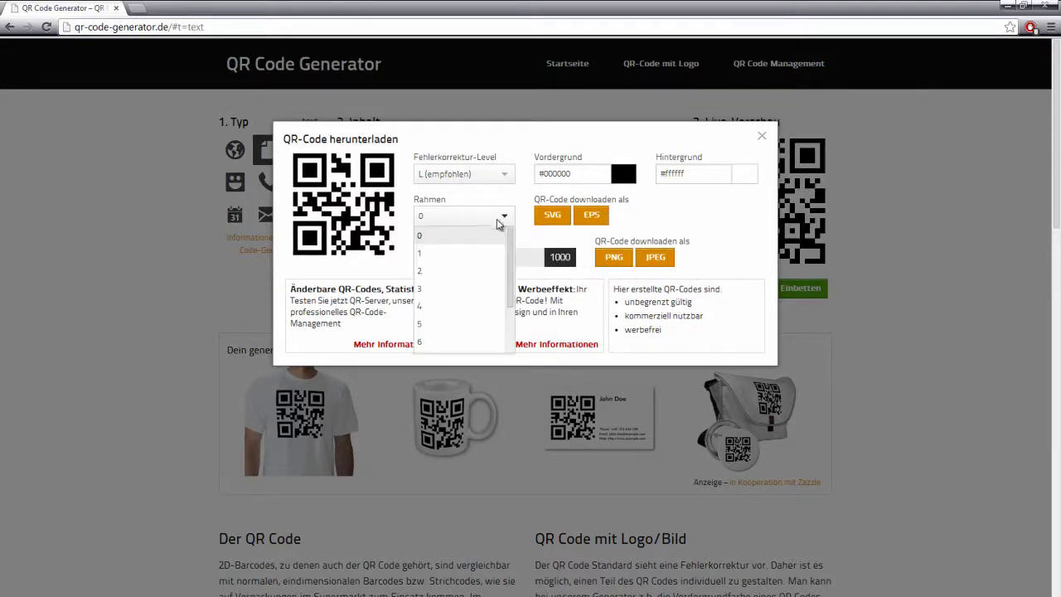
pyautogui.click(456, 253)
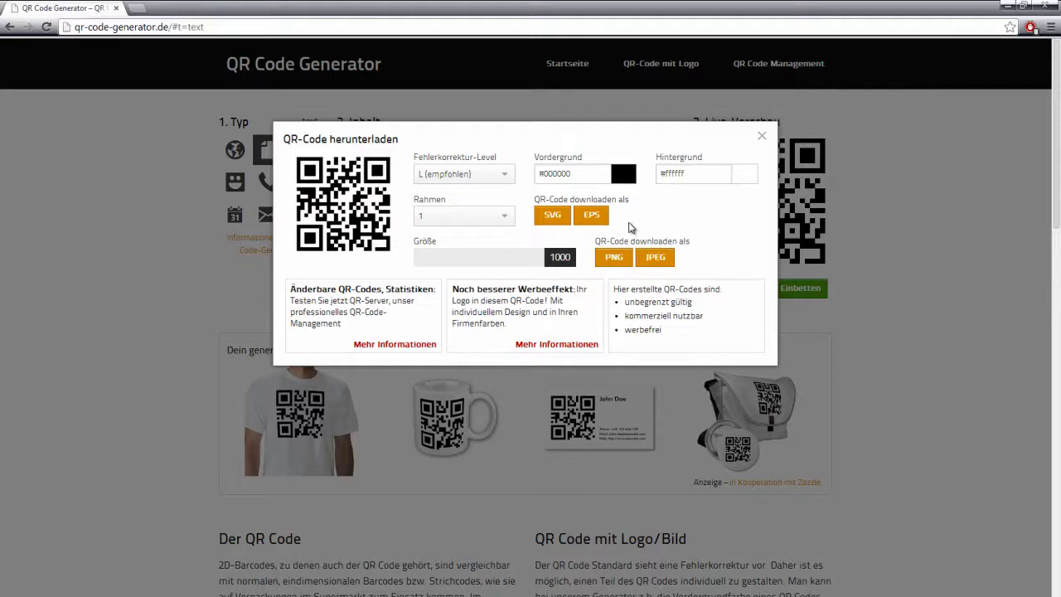
pyautogui.click(609, 257)
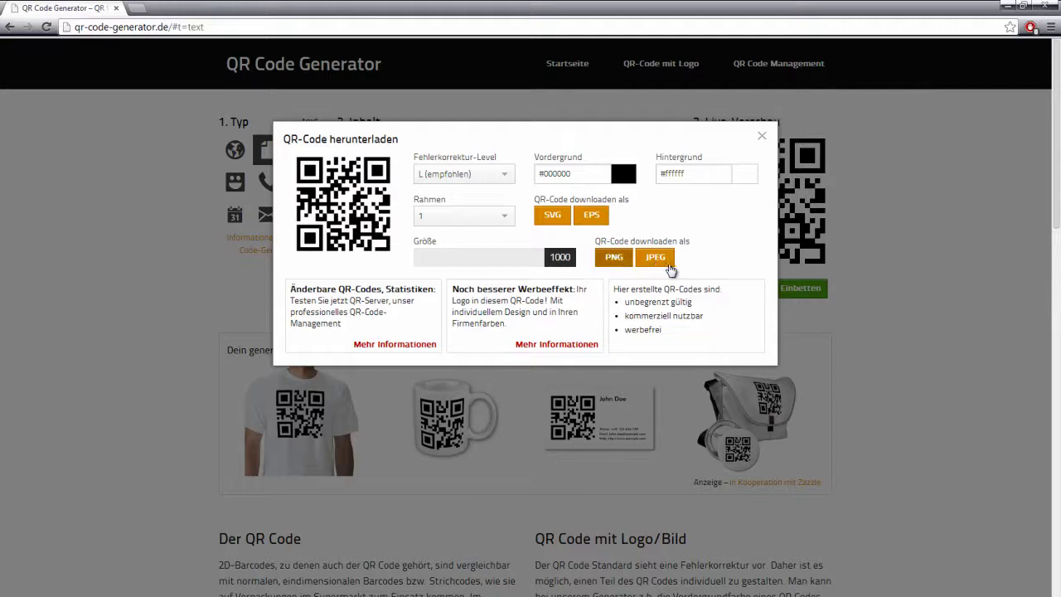
pyautogui.click(660, 261)
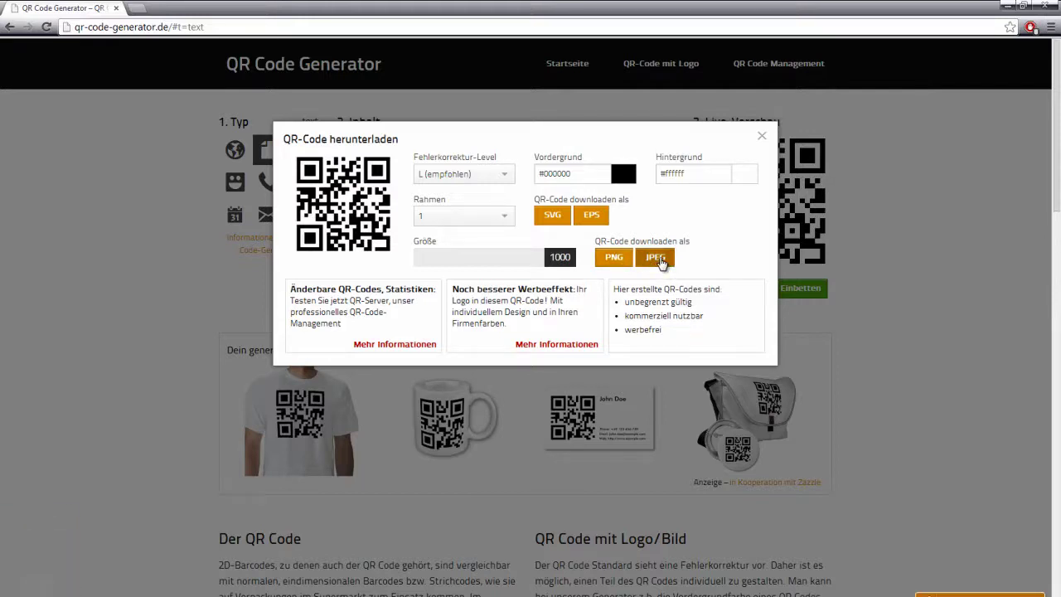
pyautogui.click(1050, 26)
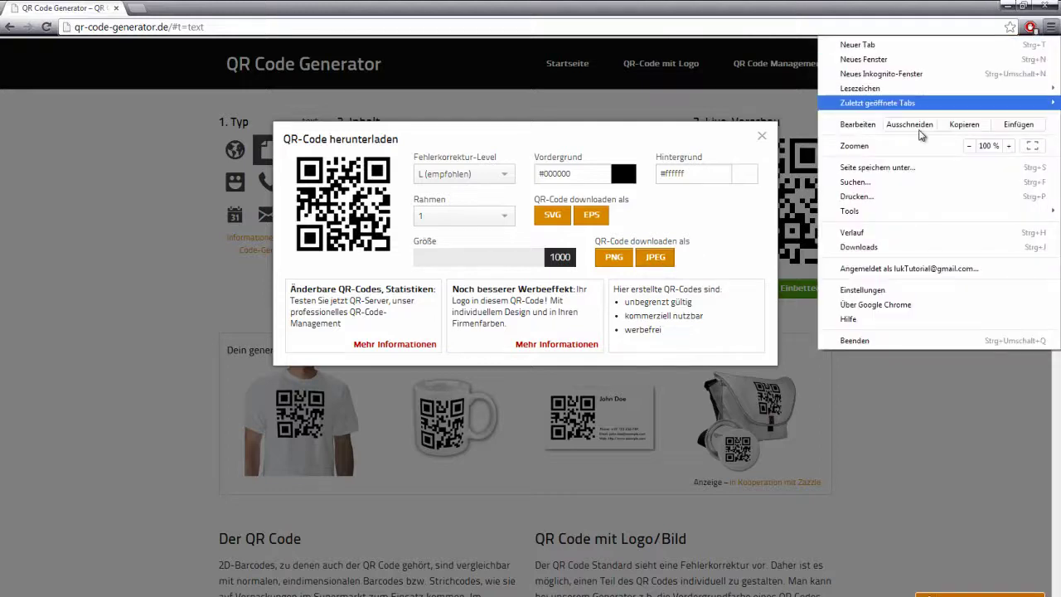
# Confirm qrcode.jpeg in Chrome's downloads, then close the downloads page and download dialog.
pyautogui.click(856, 247)
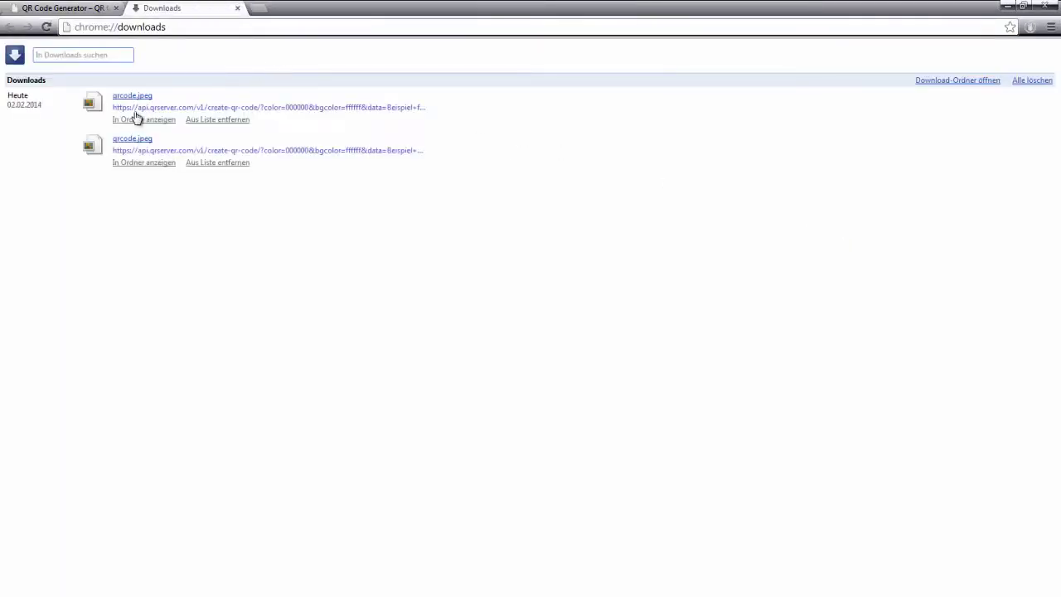
pyautogui.click(237, 8)
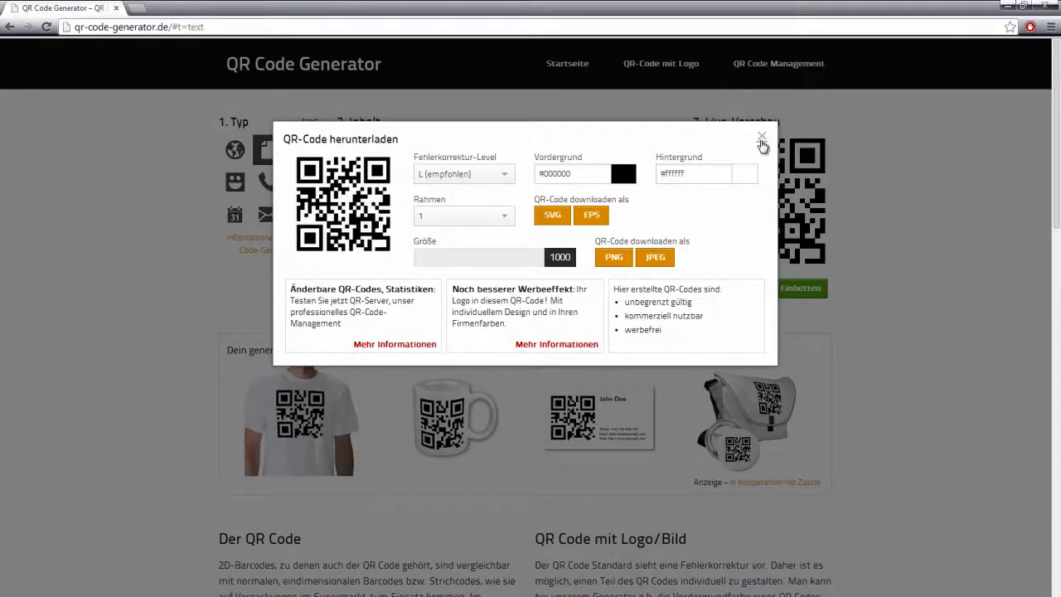
pyautogui.click(761, 138)
pyautogui.click(415, 154)
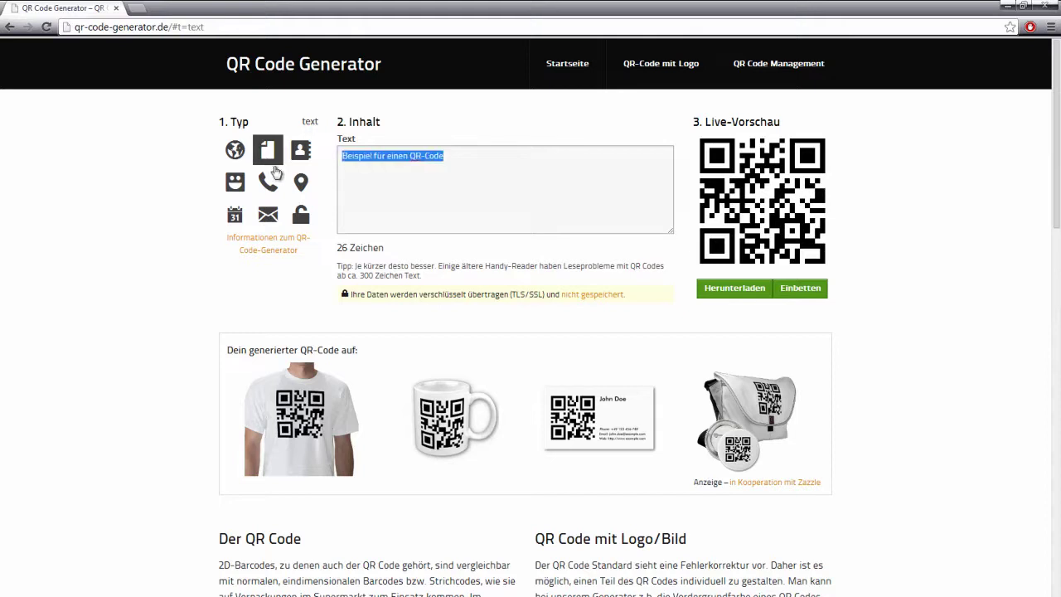
pyautogui.press('Right')
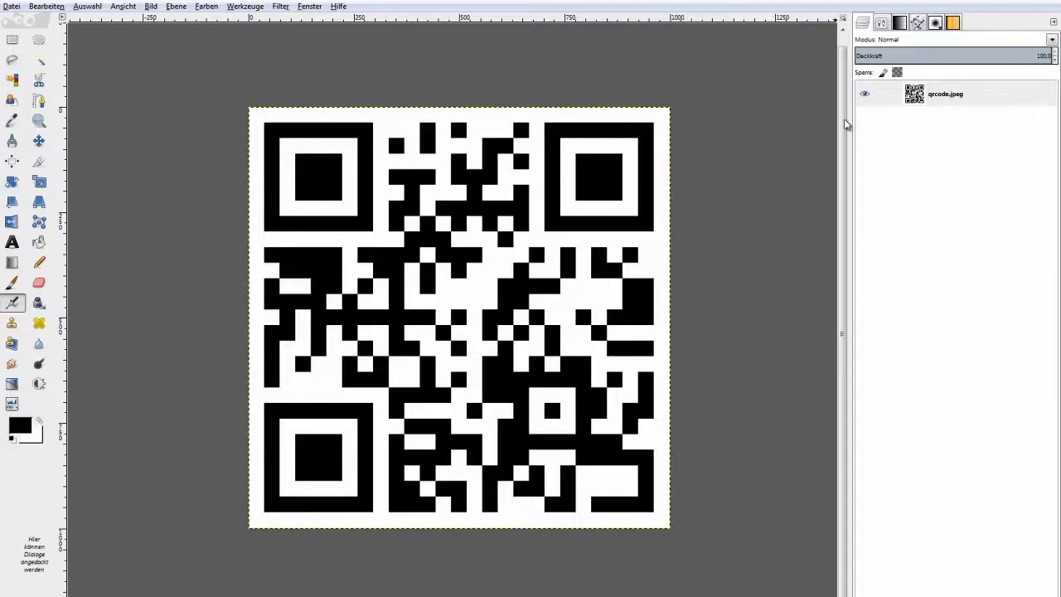
# Duplicate qrcode.jpeg, add a transparent layer, and move qrcode.jpeg-Kopie to the top.
pyautogui.doubleClick(969, 91)
pyautogui.click(999, 527)
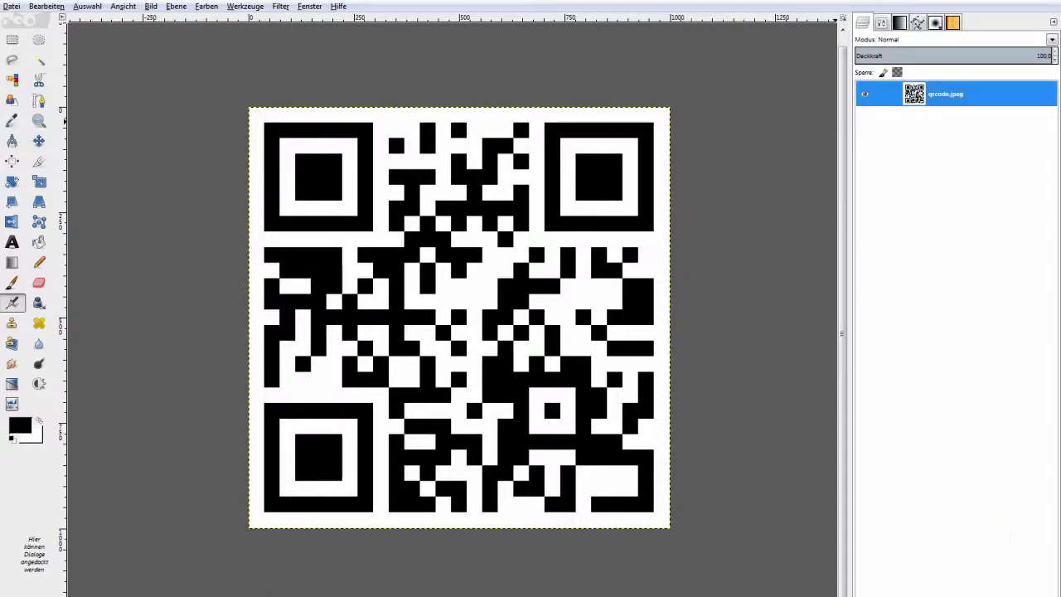
pyautogui.hotkey('shift', 'ctrl', 'd')
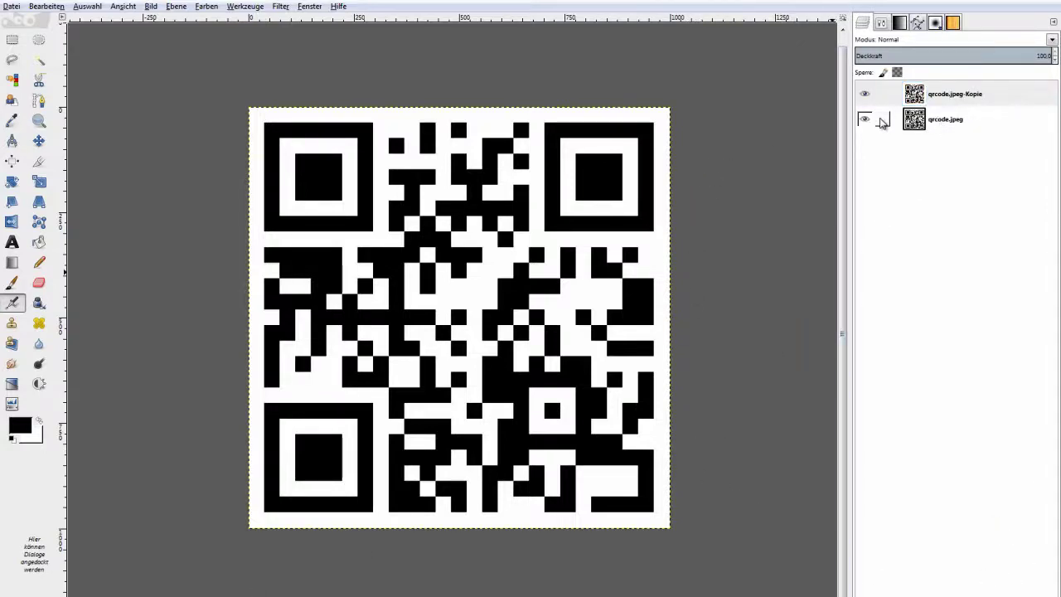
pyautogui.click(965, 98)
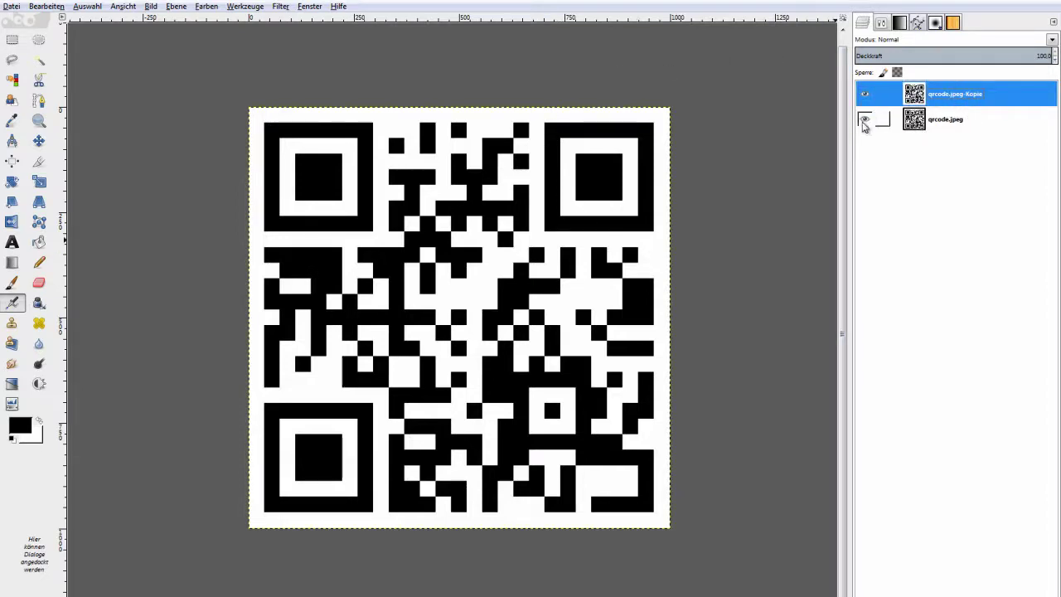
pyautogui.click(899, 572)
pyautogui.click(205, 313)
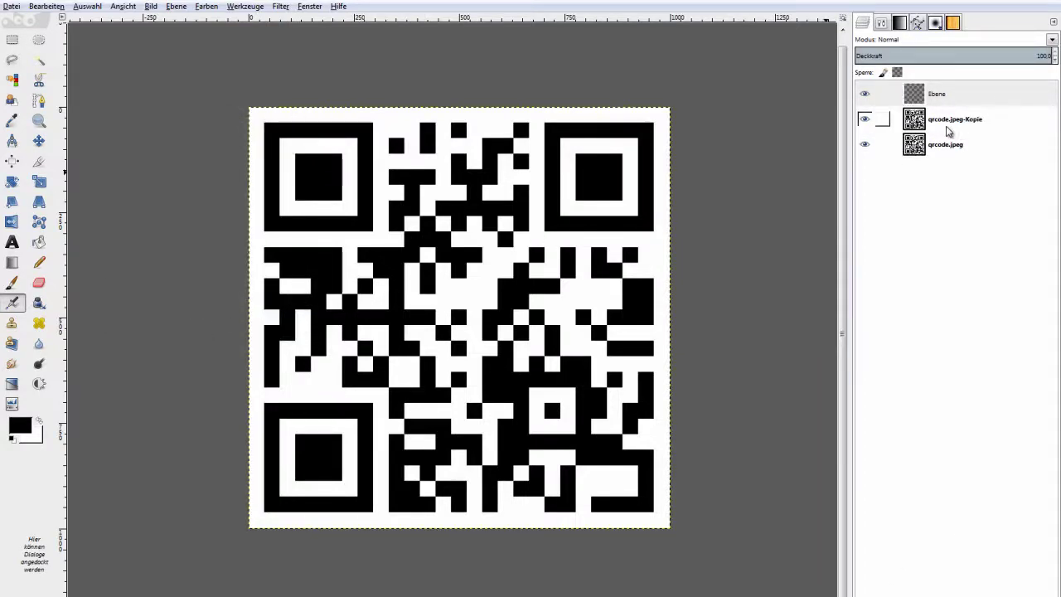
pyautogui.moveTo(948, 124); pyautogui.dragTo(947, 91)
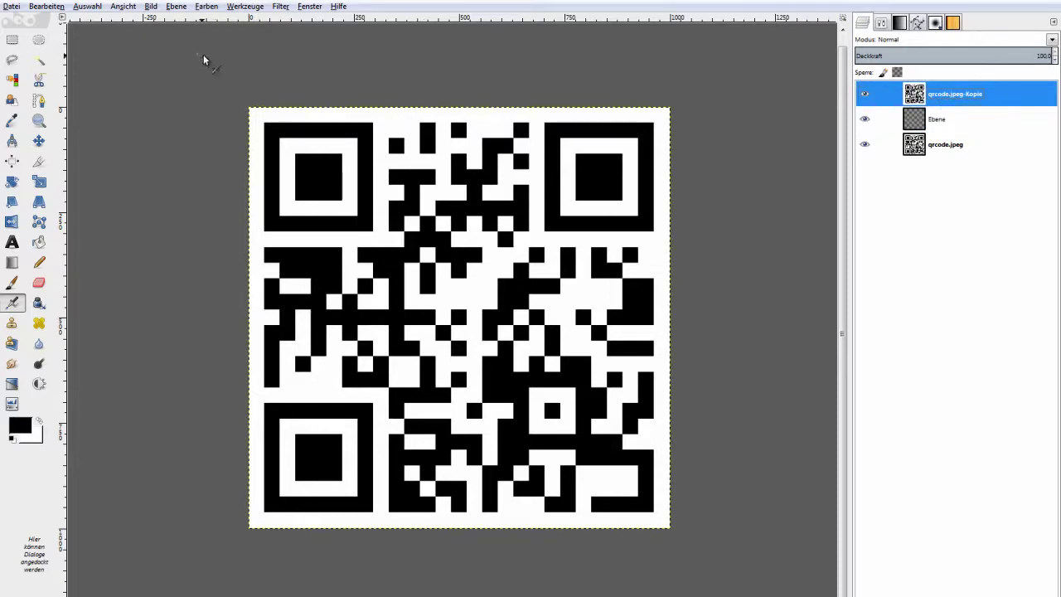
# Make the white of qrcode.jpeg-Kopie transparent with Farbe zu Transparenz.
pyautogui.click(207, 6)
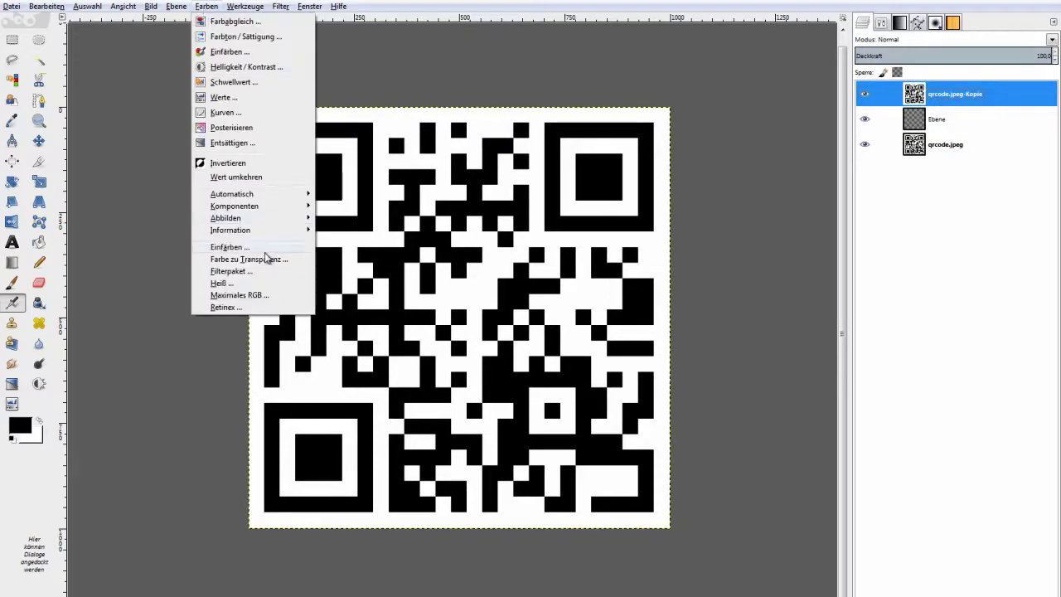
pyautogui.click(265, 258)
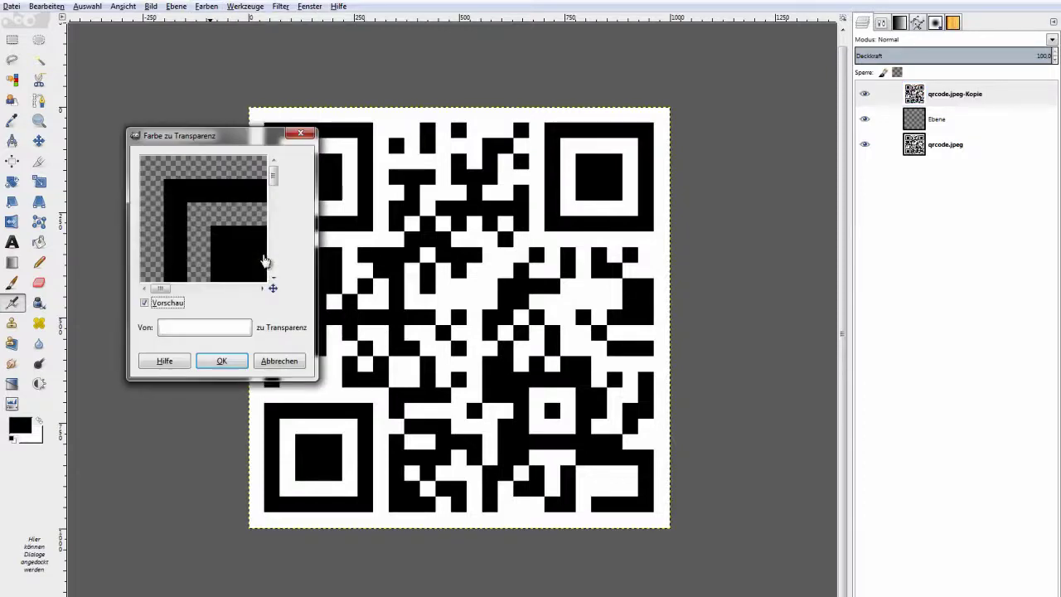
pyautogui.moveTo(215, 141)
pyautogui.mouseDown()
pyautogui.moveTo(782, 64)
pyautogui.moveTo(750, 78)
pyautogui.mouseUp()
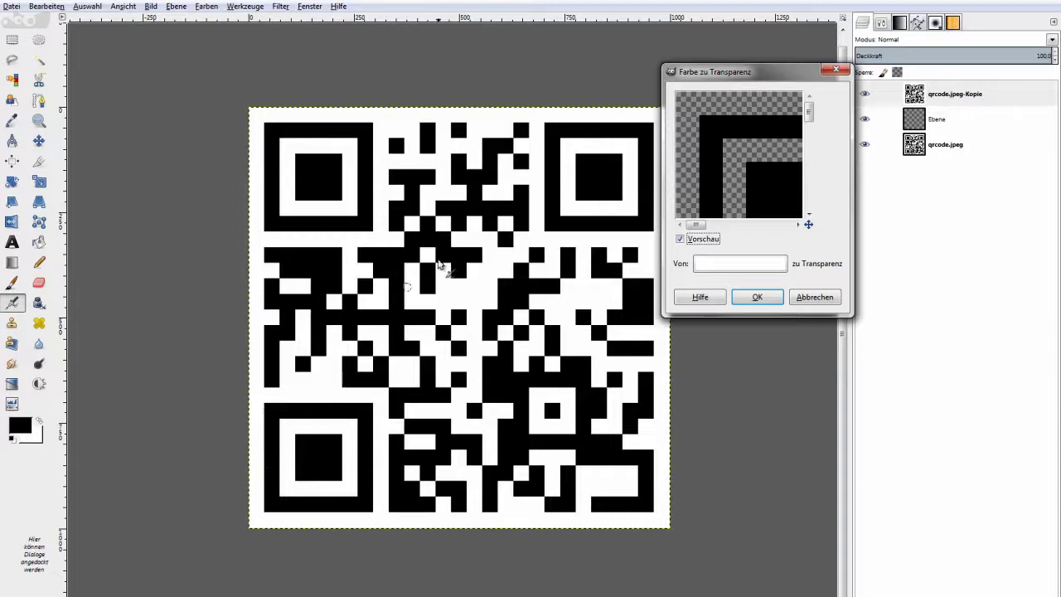
pyautogui.click(756, 299)
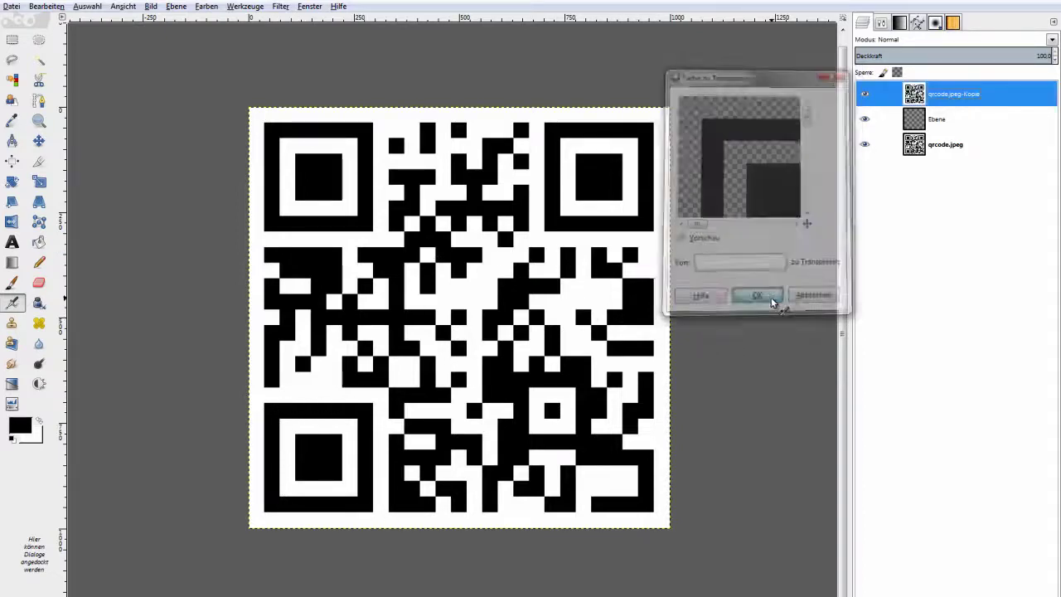
# Hide the original qrcode.jpeg layer and select the empty Ebene layer.
pyautogui.click(864, 145)
pyautogui.click(865, 95)
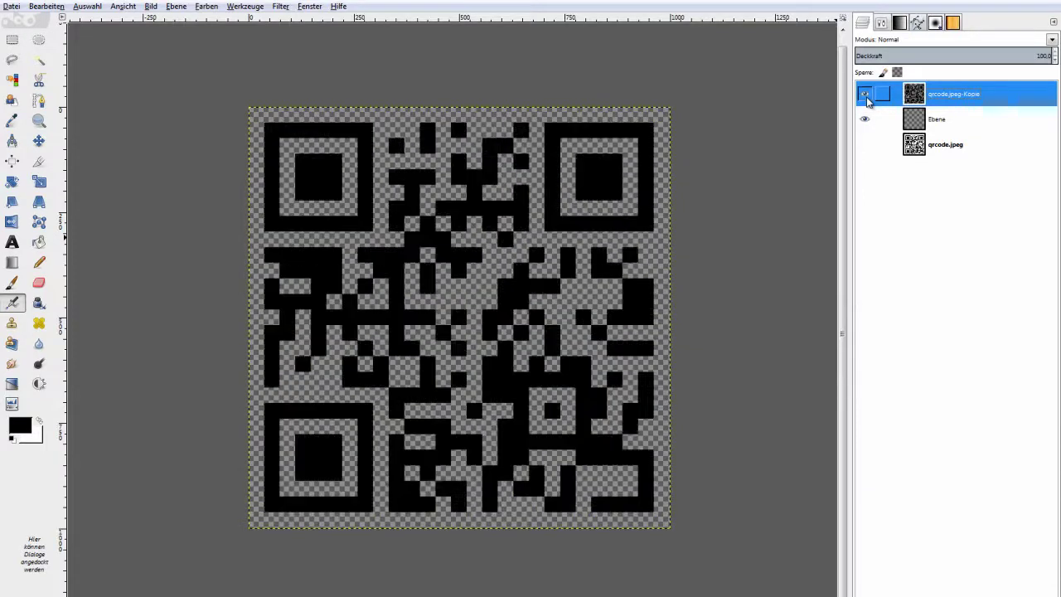
pyautogui.click(866, 97)
pyautogui.click(912, 120)
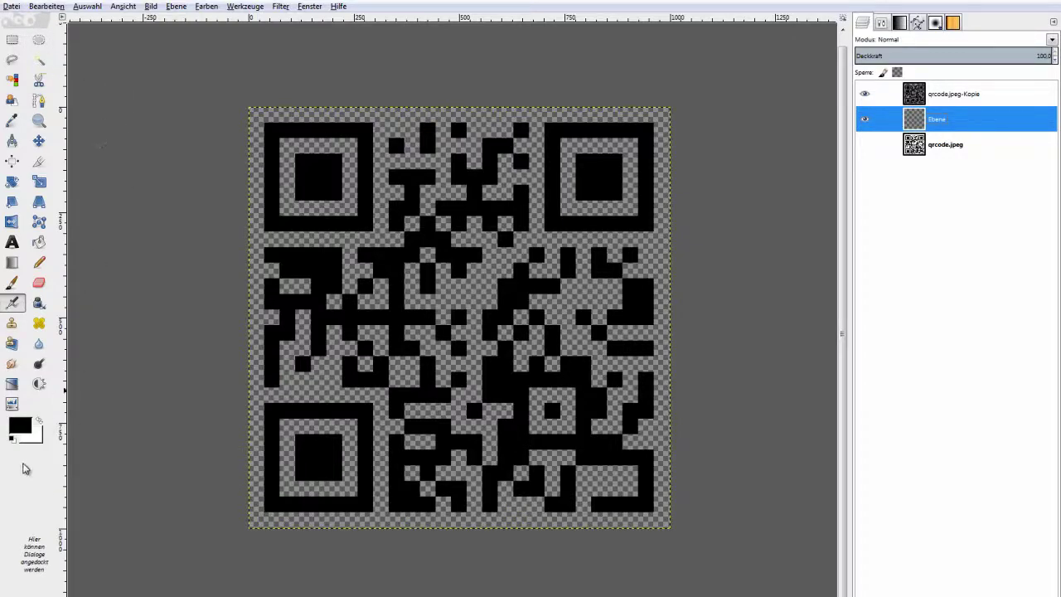
# Set up the Blend tool with the VG nach HG (RGB) gradient in Kreisförmig shape.
pyautogui.click(39, 442)
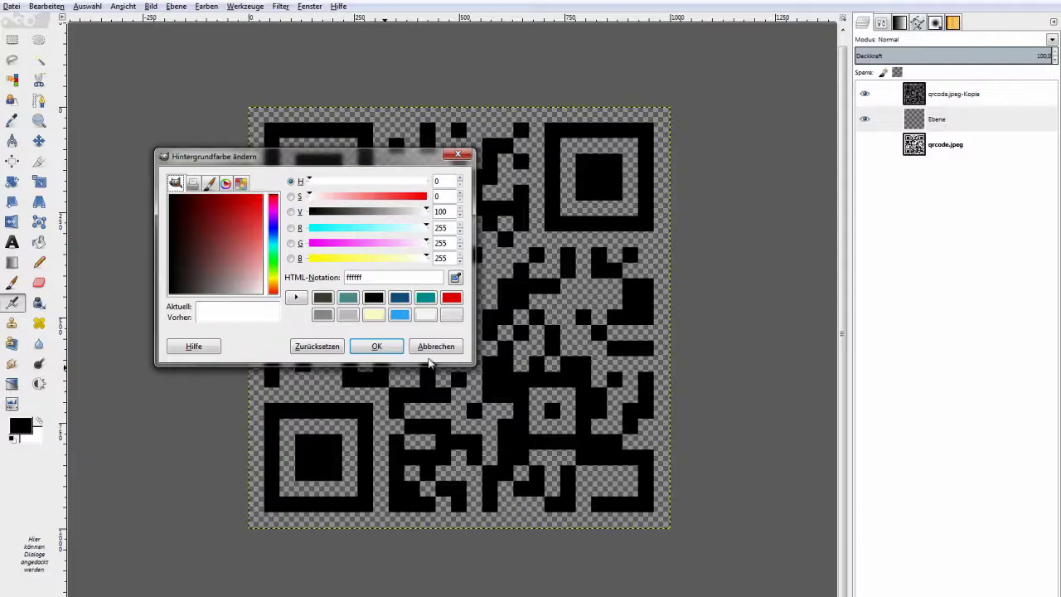
pyautogui.click(437, 346)
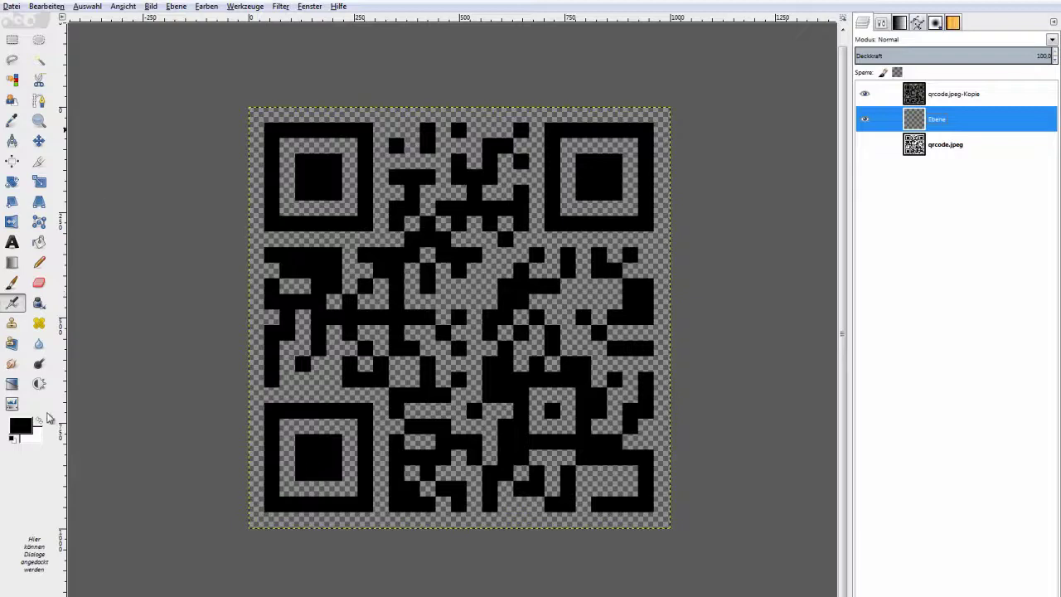
pyautogui.click(12, 262)
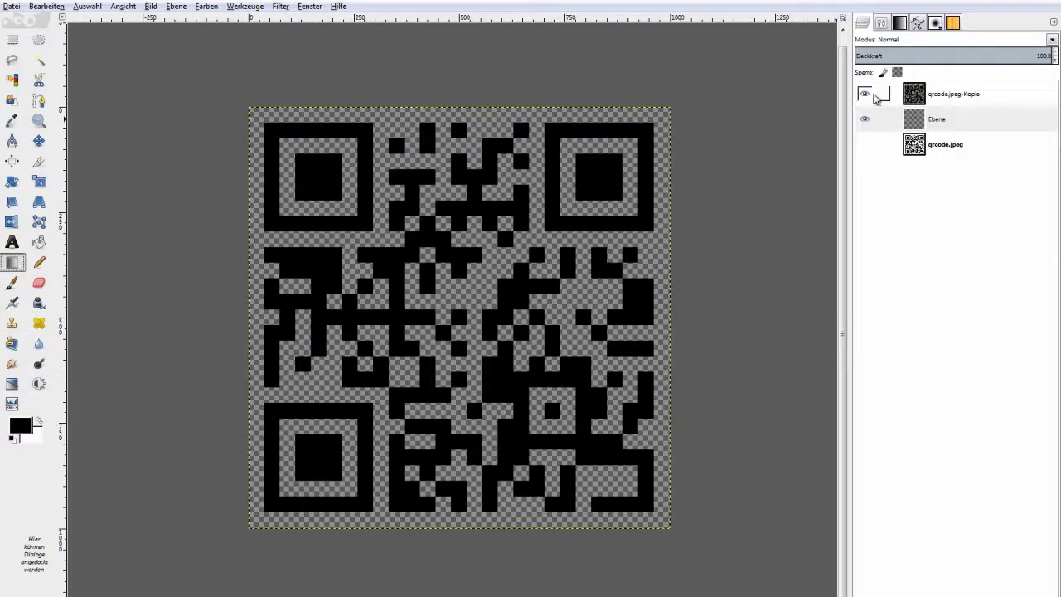
pyautogui.click(901, 23)
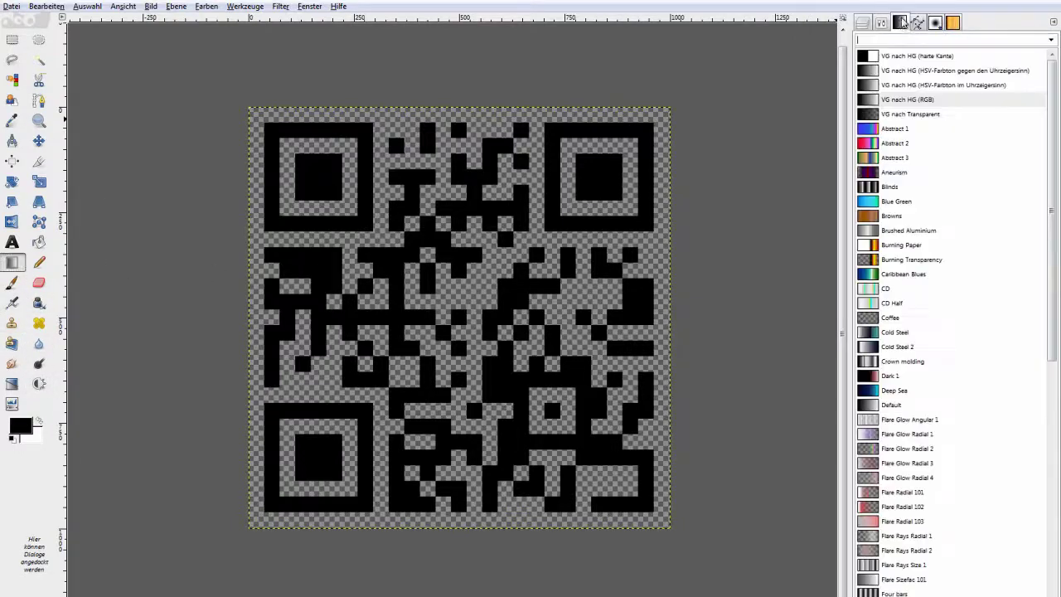
pyautogui.click(890, 99)
pyautogui.click(883, 23)
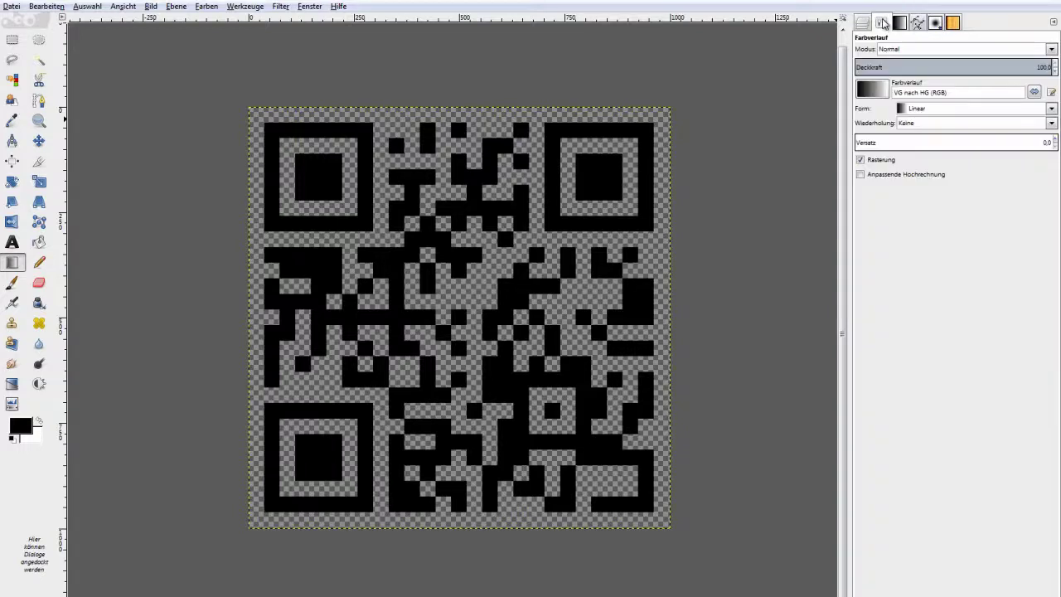
pyautogui.click(883, 91)
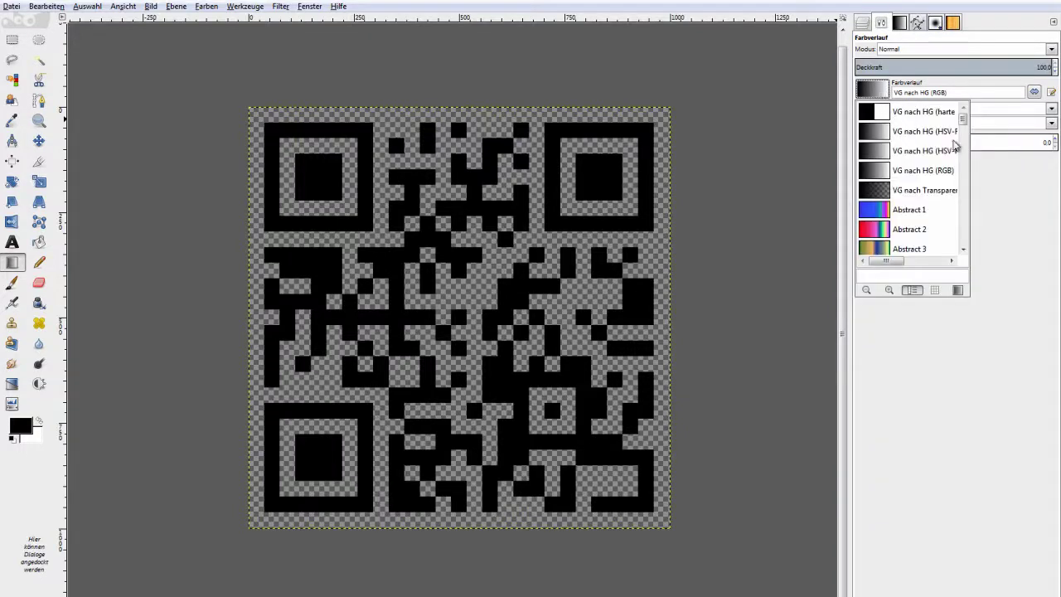
pyautogui.click(1023, 96)
pyautogui.click(1050, 108)
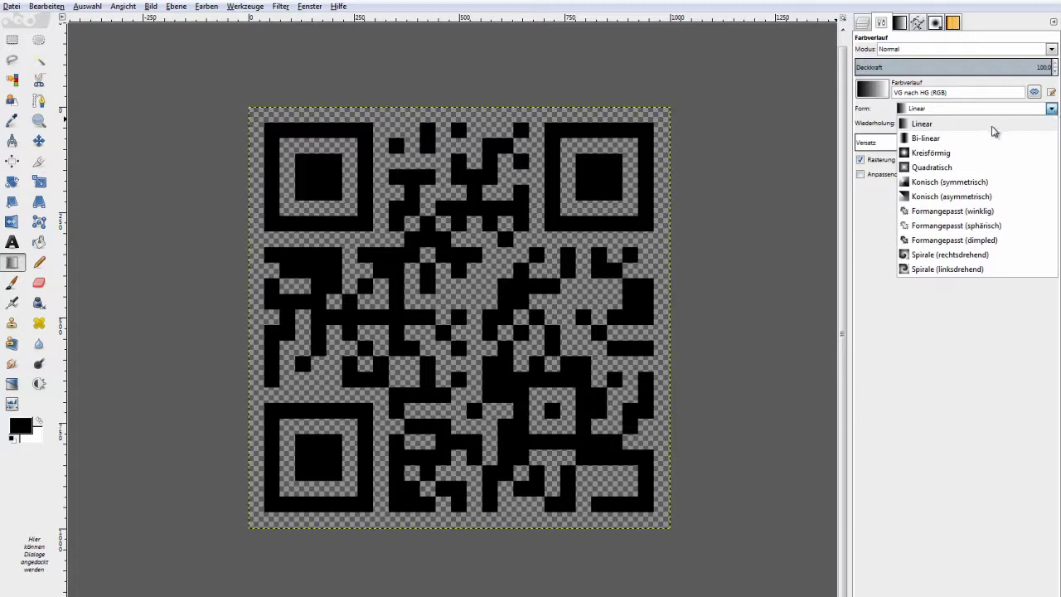
pyautogui.click(941, 152)
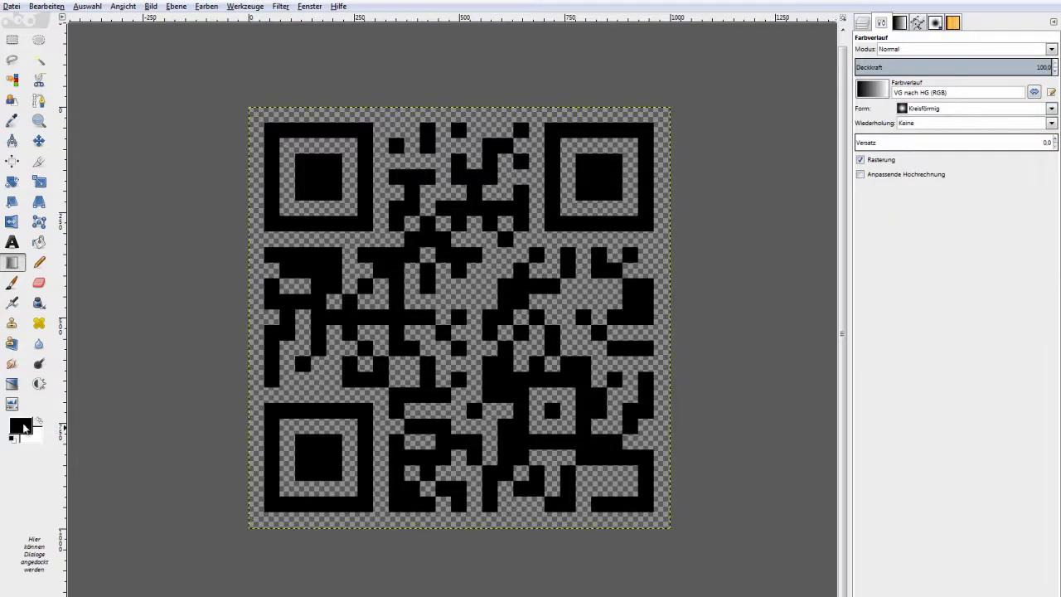
# Set foreground to near-white f6f6f6 and background to light grey, and add a centre guide.
pyautogui.click(25, 427)
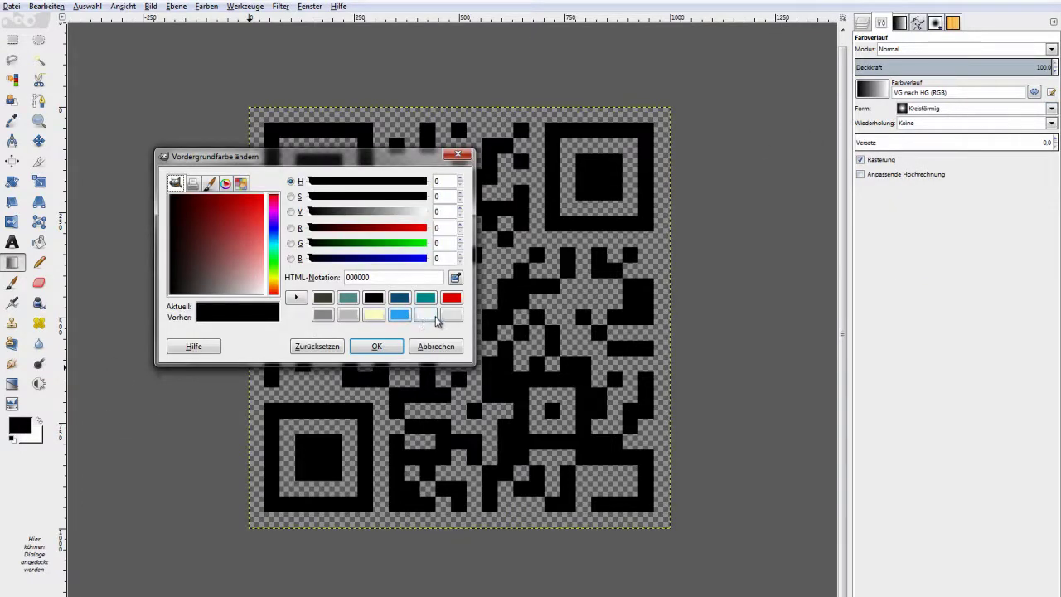
pyautogui.click(426, 315)
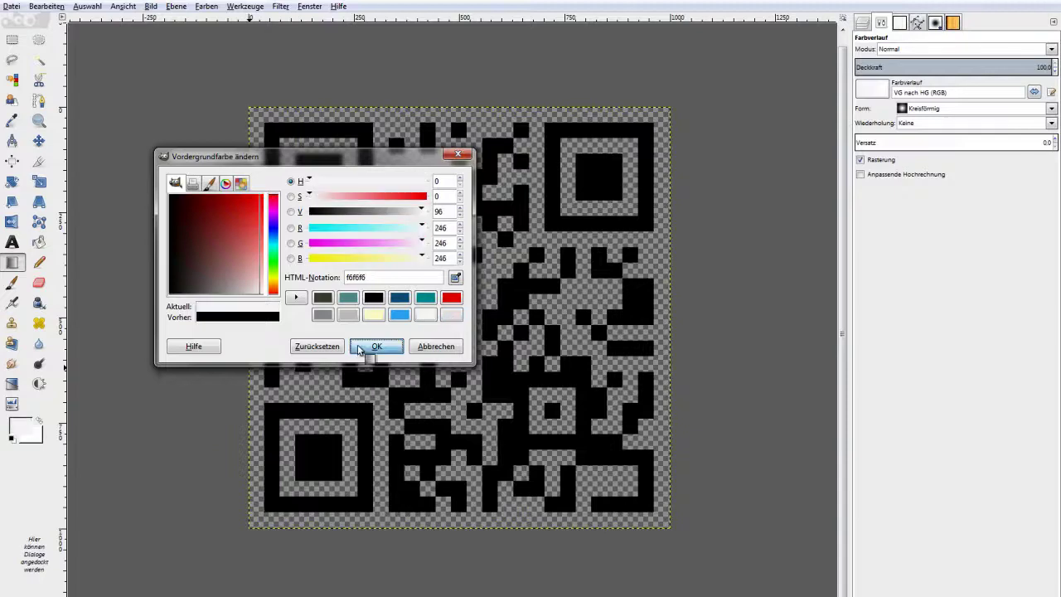
pyautogui.click(376, 346)
pyautogui.click(40, 437)
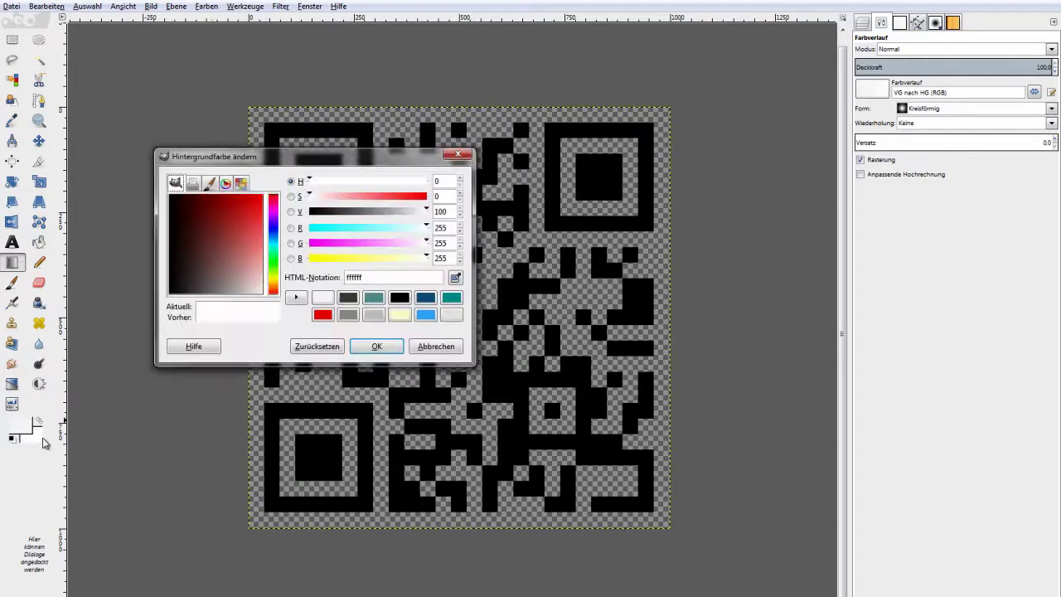
pyautogui.click(373, 315)
pyautogui.click(376, 345)
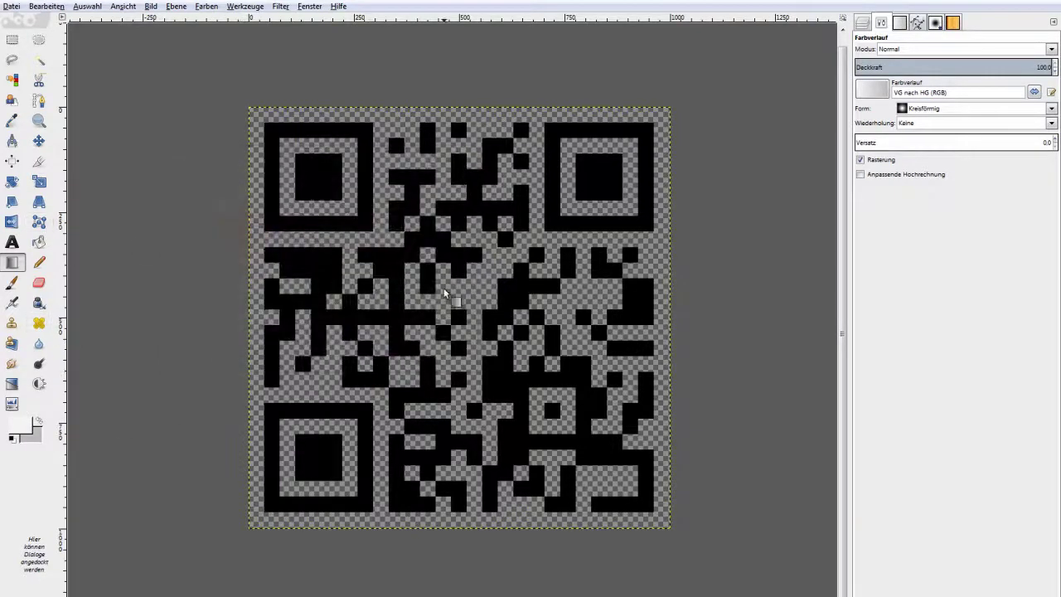
pyautogui.moveTo(367, 21)
pyautogui.mouseDown()
pyautogui.moveTo(59, 312)
pyautogui.moveTo(467, 316)
pyautogui.mouseUp()
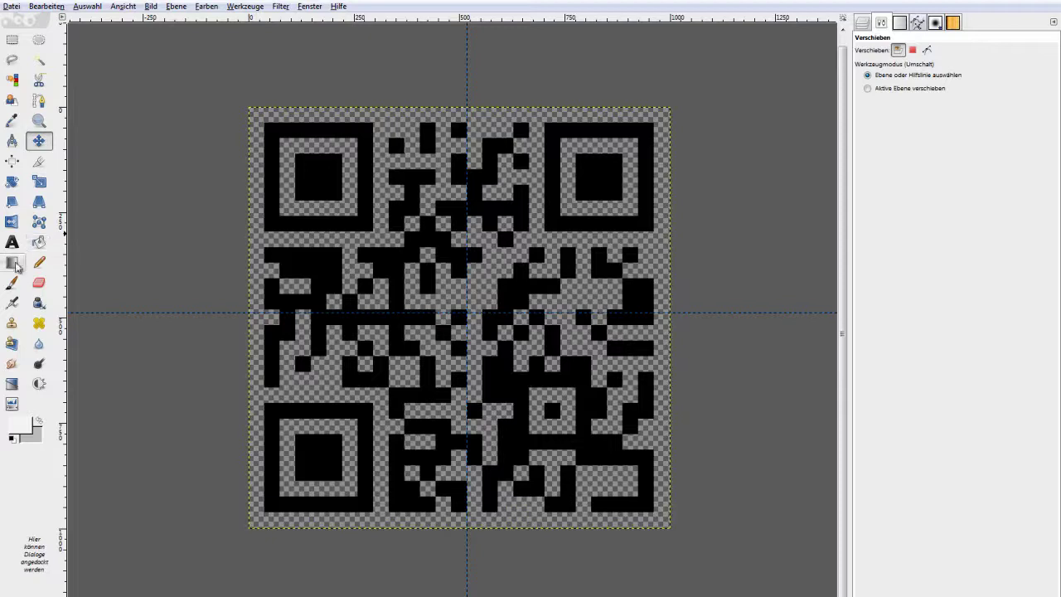
# Fill Ebene with a radial gradient from the centre outward and hide the QR layer.
pyautogui.press('l')
pyautogui.moveTo(468, 315); pyautogui.dragTo(674, 537)
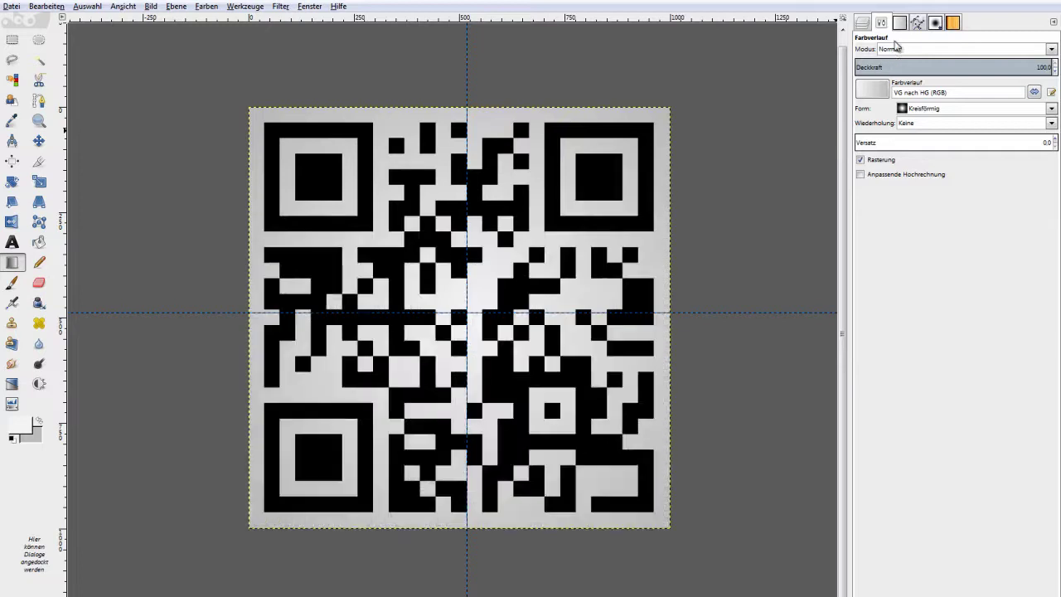
pyautogui.click(862, 25)
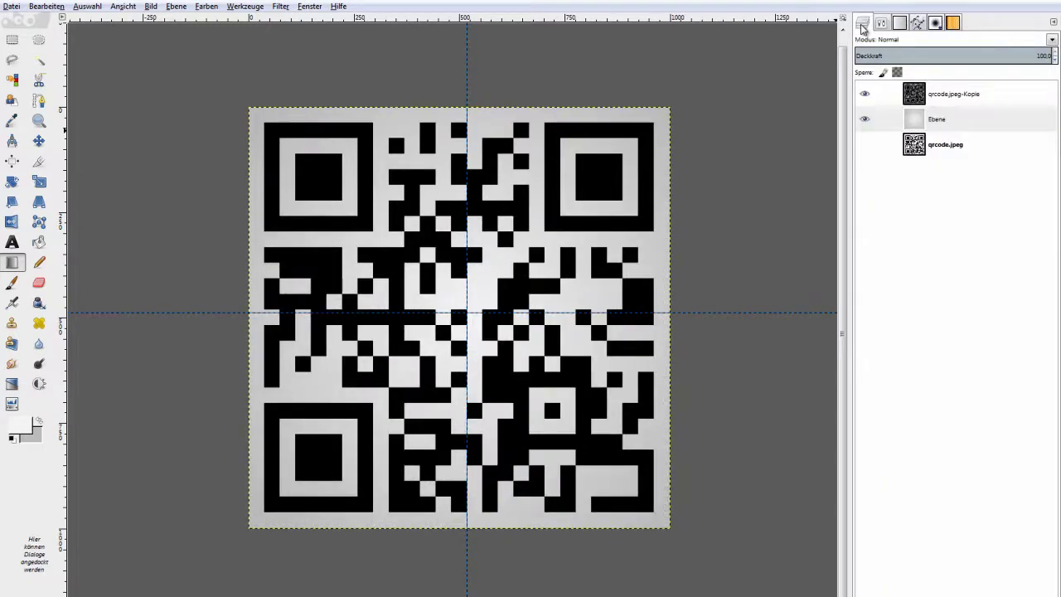
pyautogui.click(930, 120)
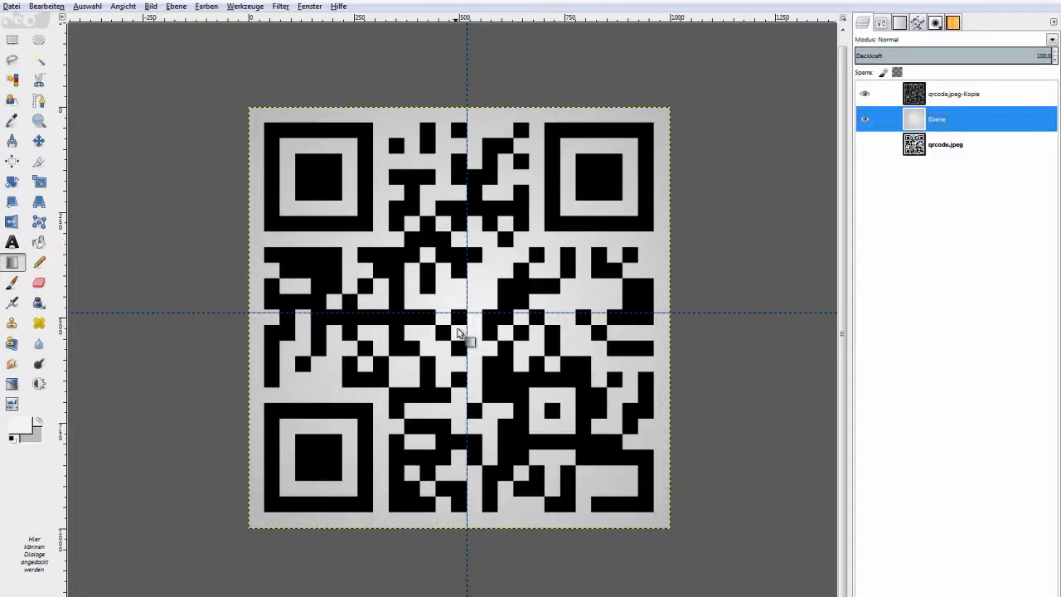
pyautogui.click(864, 93)
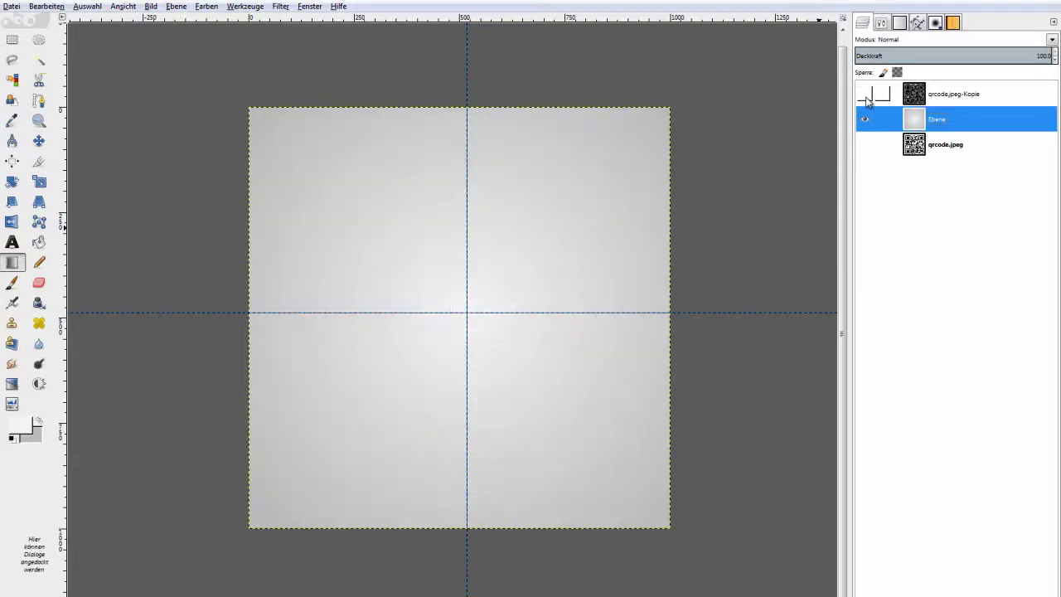
pyautogui.click(464, 319)
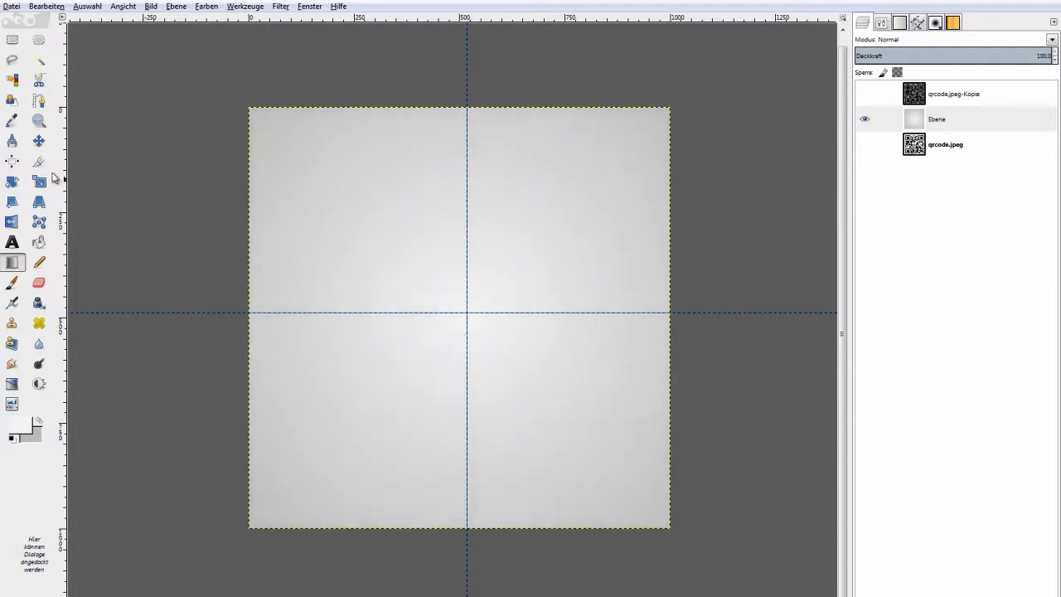
# Drag both centre guides off the canvas with the Move tool and refit the view.
pyautogui.click(39, 141)
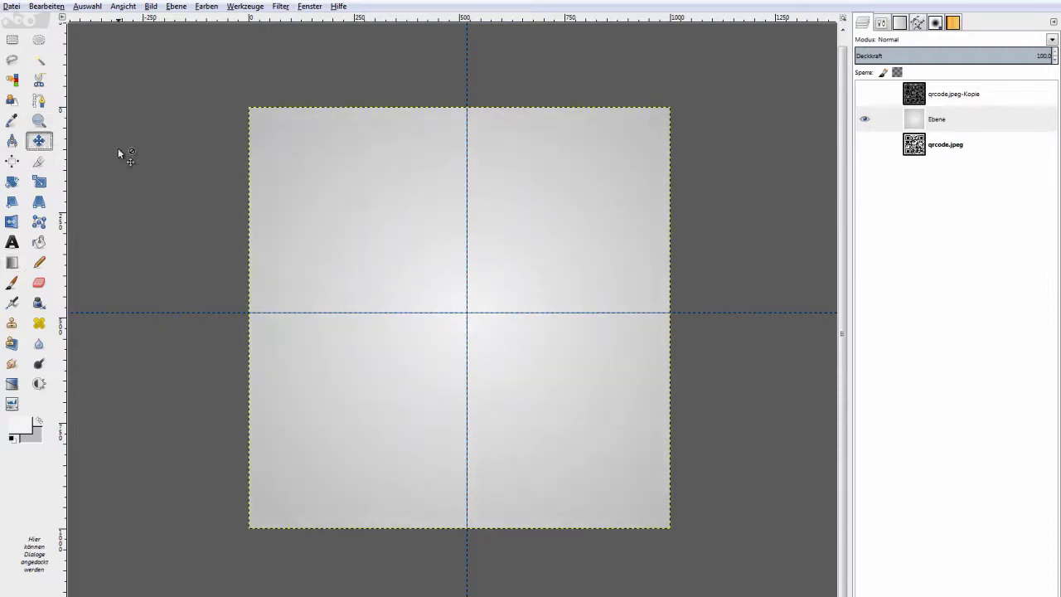
pyautogui.moveTo(467, 70); pyautogui.dragTo(654, 213)
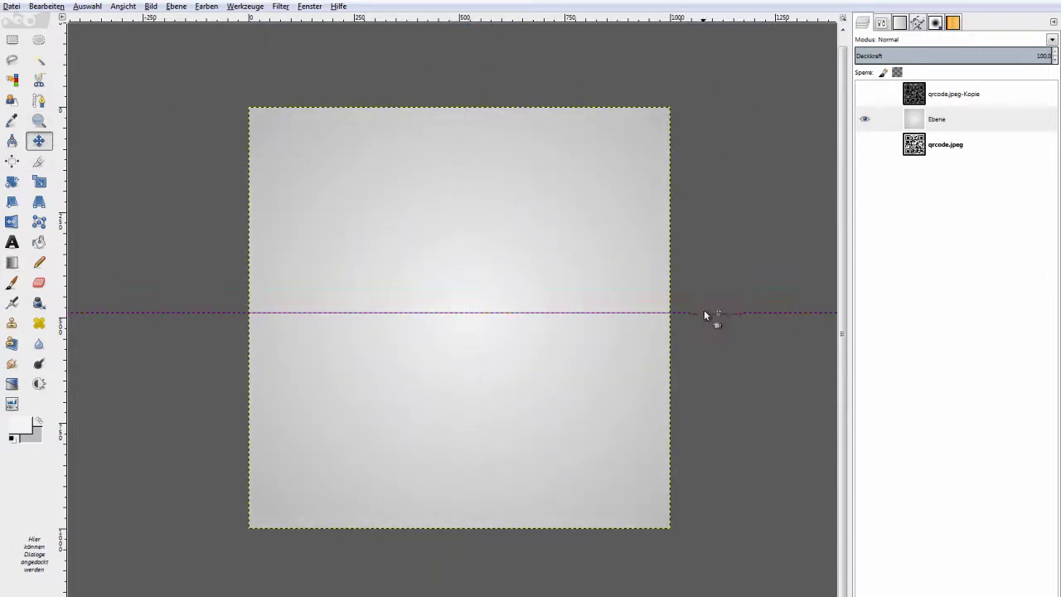
pyautogui.moveTo(704, 315); pyautogui.dragTo(679, 492)
pyautogui.press('-')
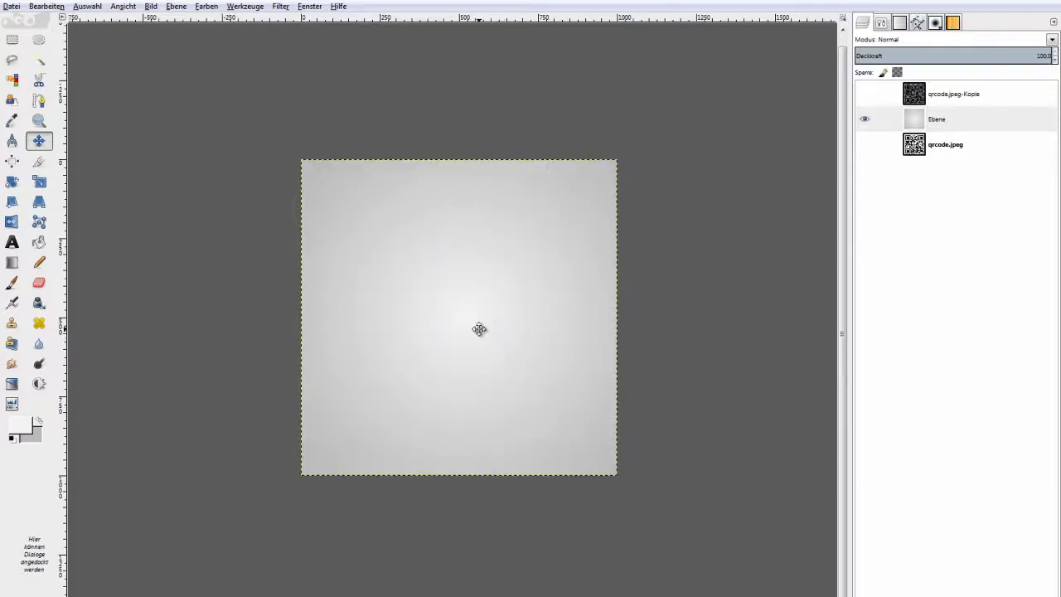
pyautogui.press('-')
pyautogui.press('+')
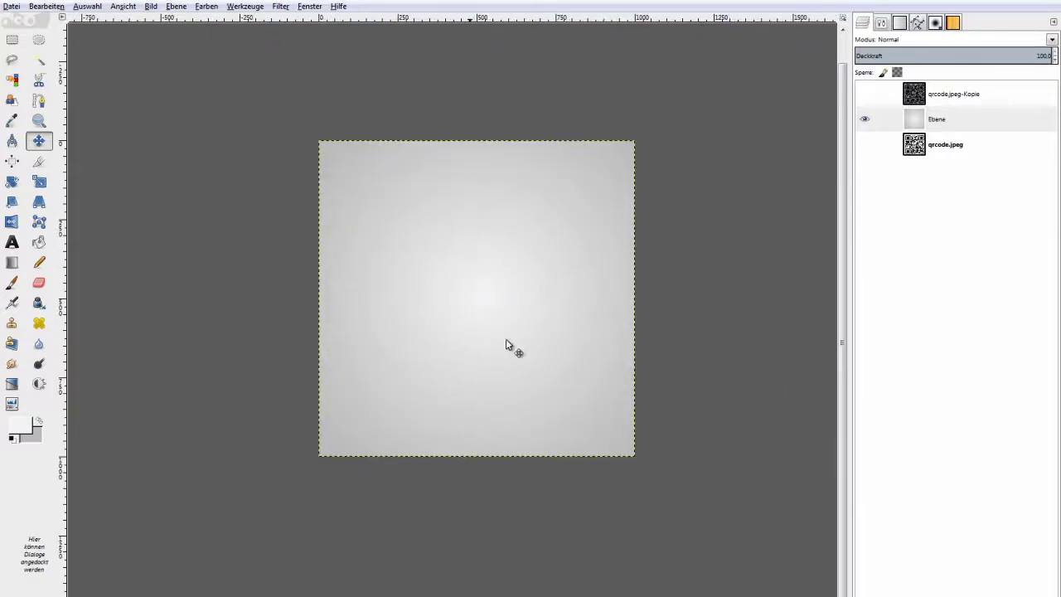
# Show the QR copy layer and select its modules with Auswahl aus Alphakanal.
pyautogui.click(864, 94)
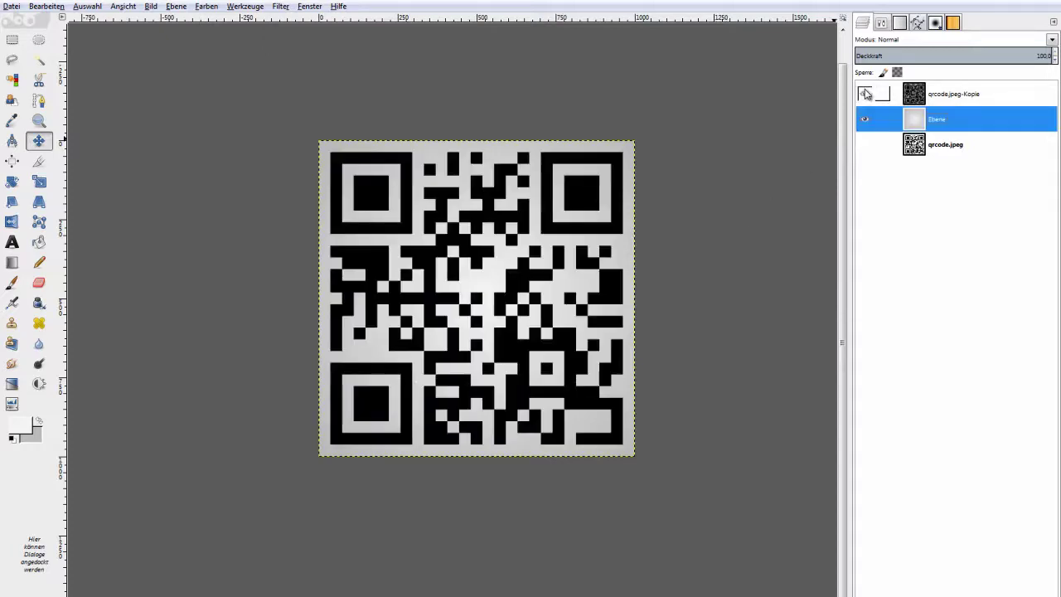
pyautogui.click(949, 97)
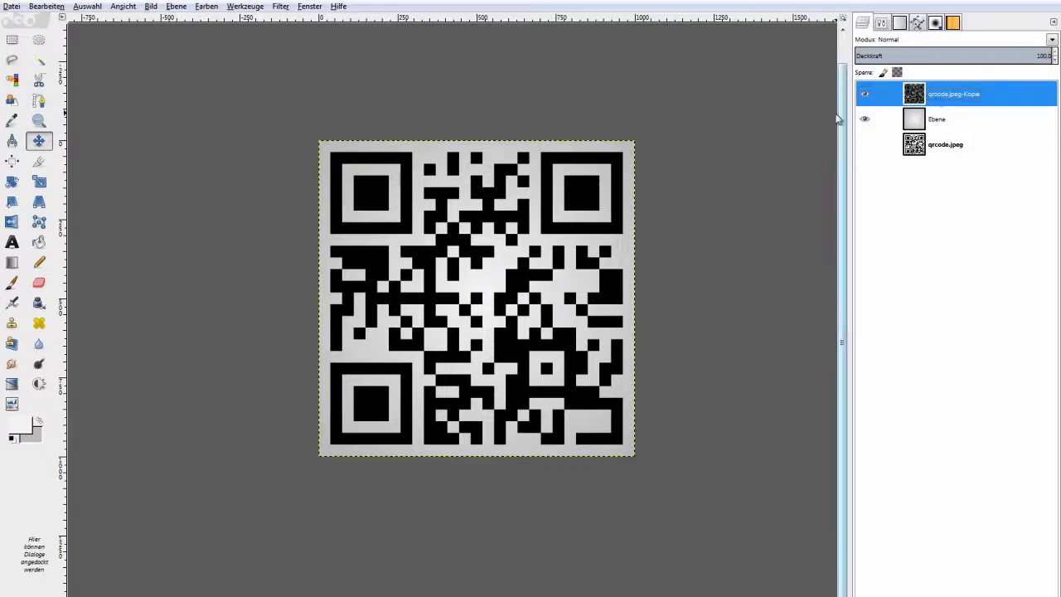
pyautogui.rightClick(937, 96)
pyautogui.click(895, 398)
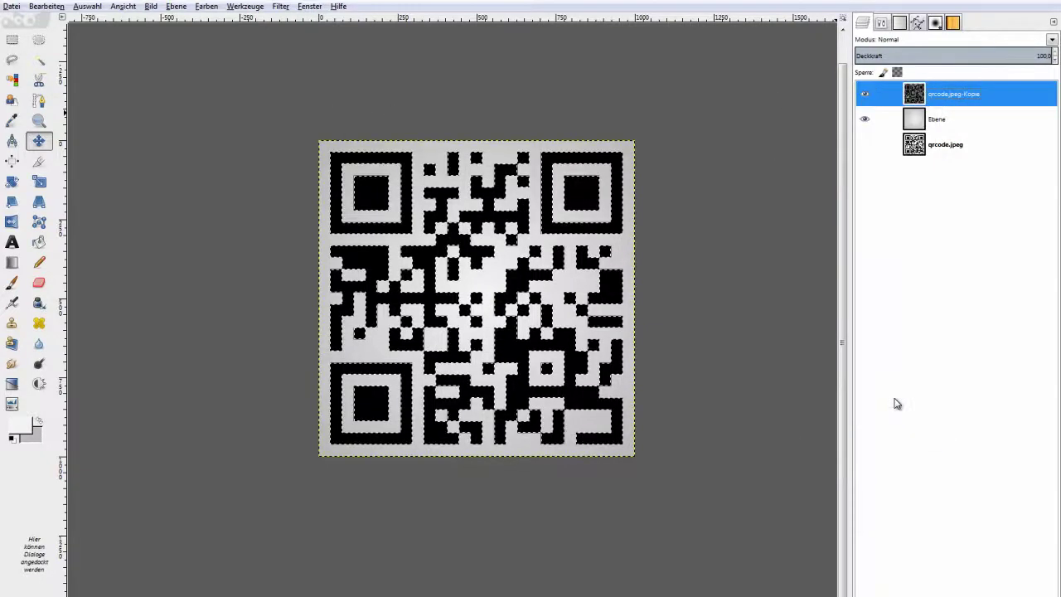
# Set the foreground colour to blue 25638e and fill the selected QR modules with it.
pyautogui.click(18, 427)
pyautogui.click(347, 315)
pyautogui.click(376, 345)
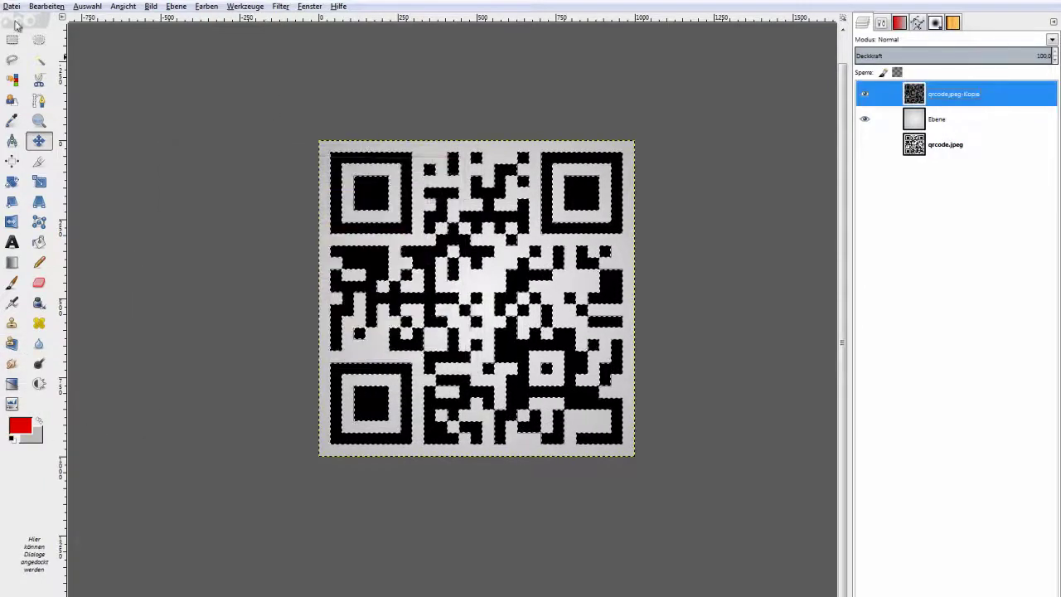
pyautogui.click(46, 6)
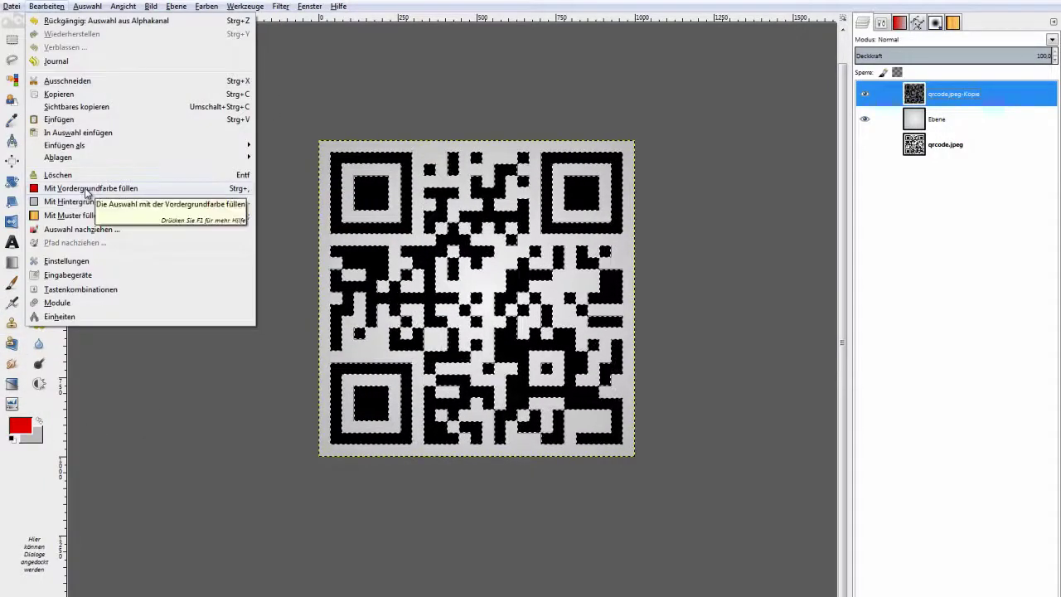
pyautogui.click(36, 431)
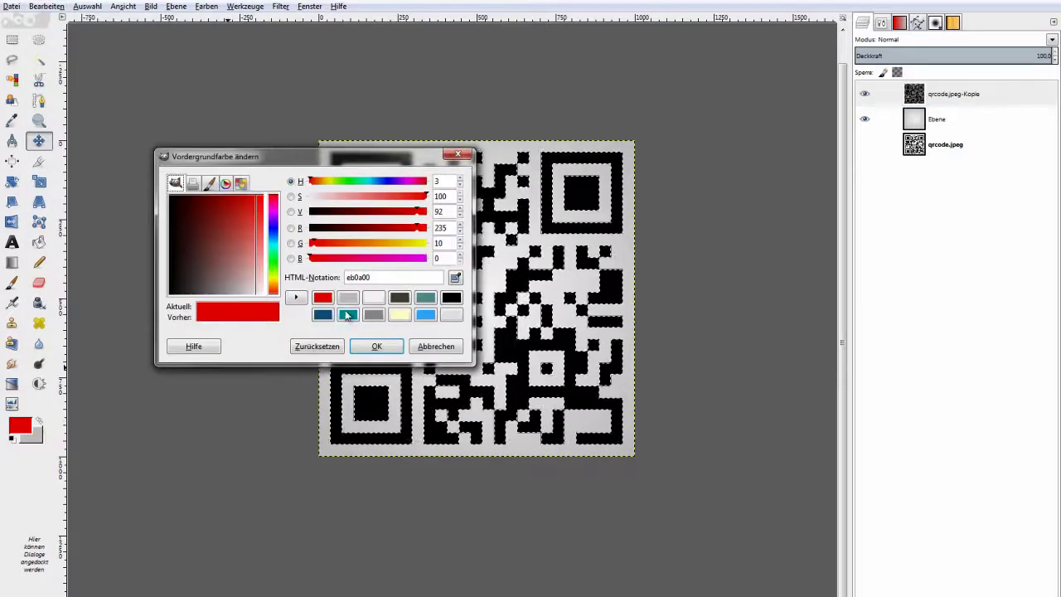
pyautogui.click(323, 314)
pyautogui.moveTo(220, 228); pyautogui.dragTo(236, 213)
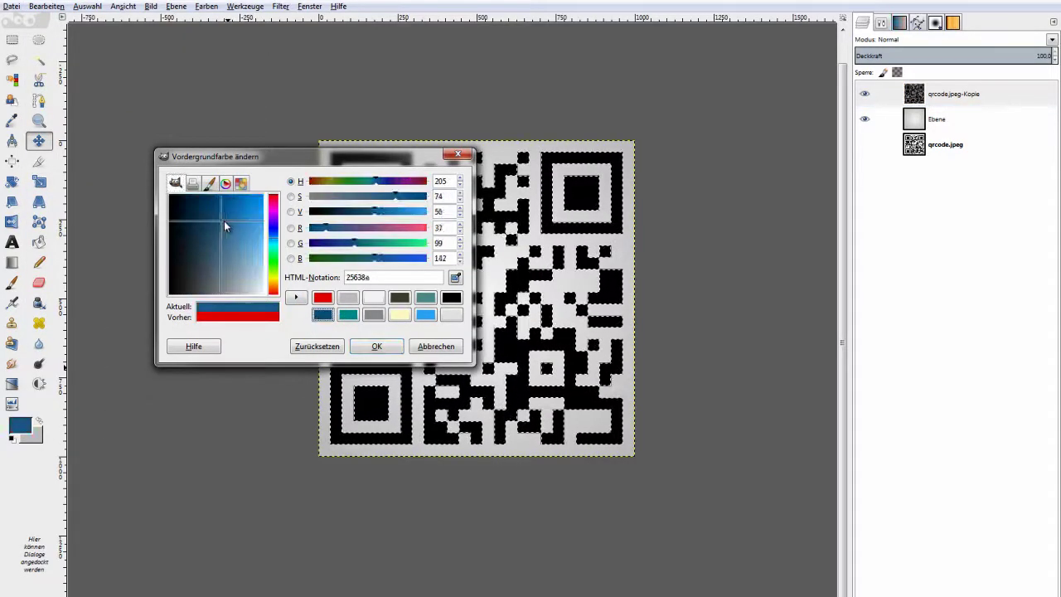
pyautogui.click(386, 347)
pyautogui.click(47, 6)
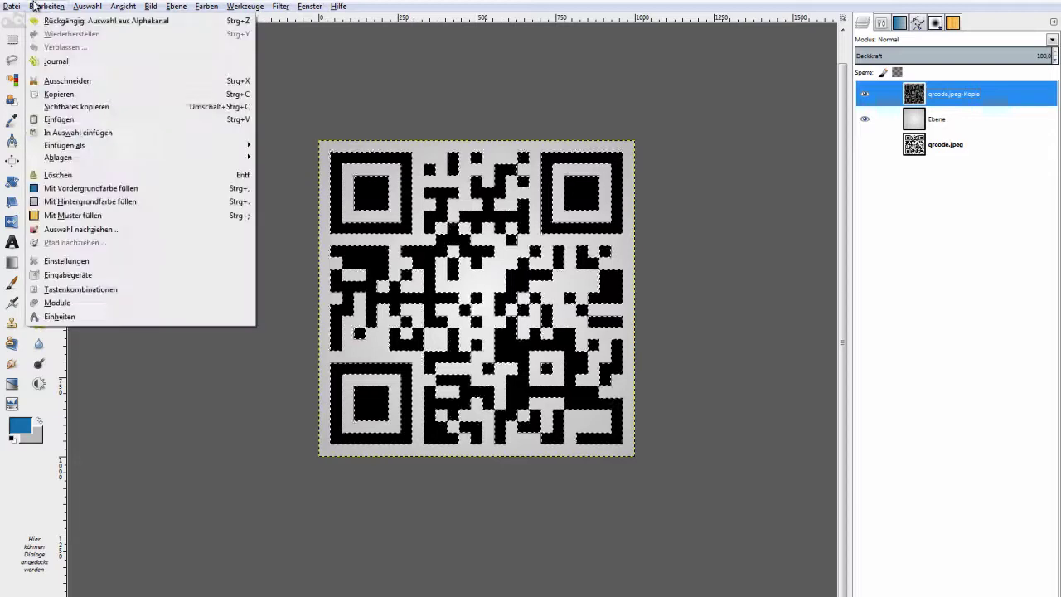
pyautogui.click(65, 189)
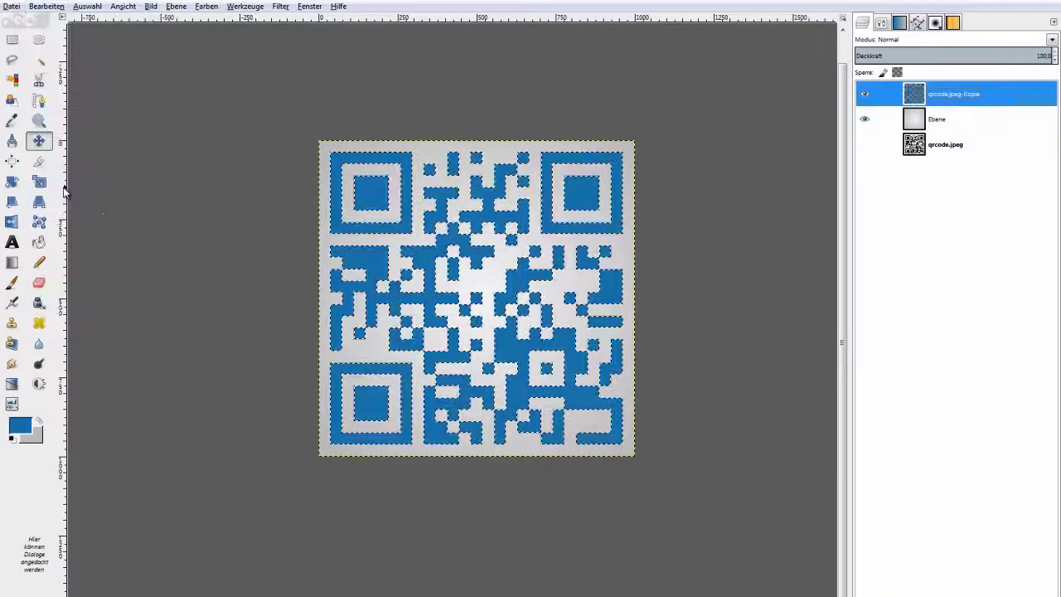
pyautogui.scroll(1, 431, 304)
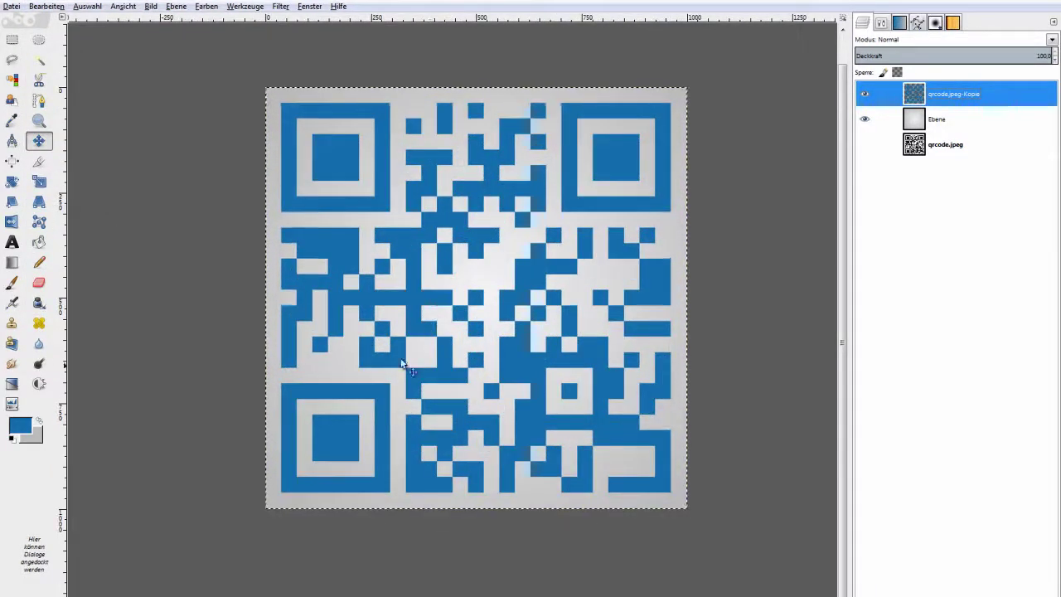
# Select the QR layer's alpha and zoom in on the top-right corner marker.
pyautogui.rightClick(886, 94)
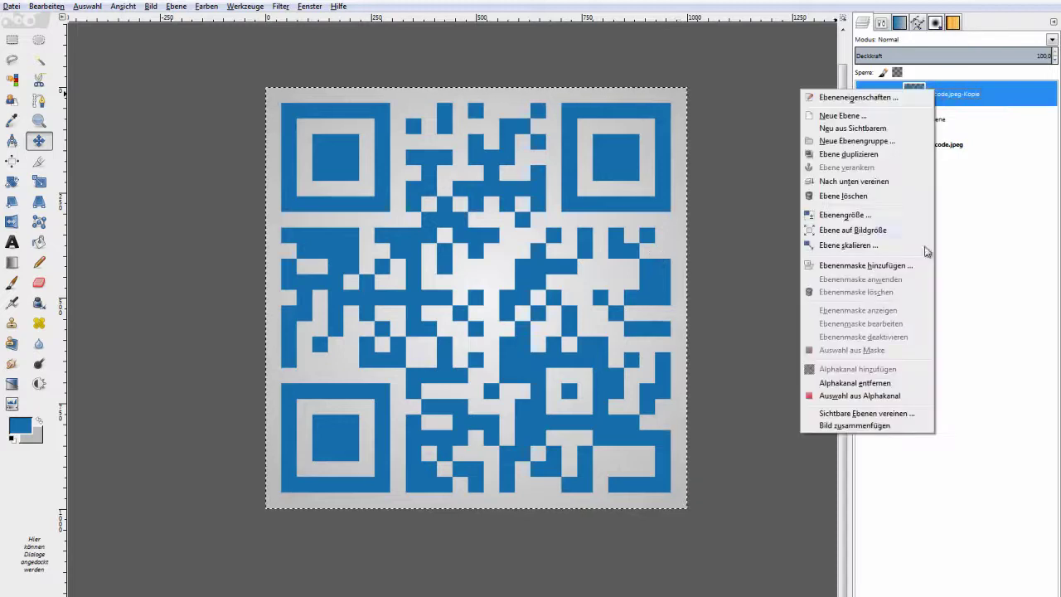
pyautogui.click(860, 397)
pyautogui.moveTo(696, 139); pyautogui.dragTo(467, 240)
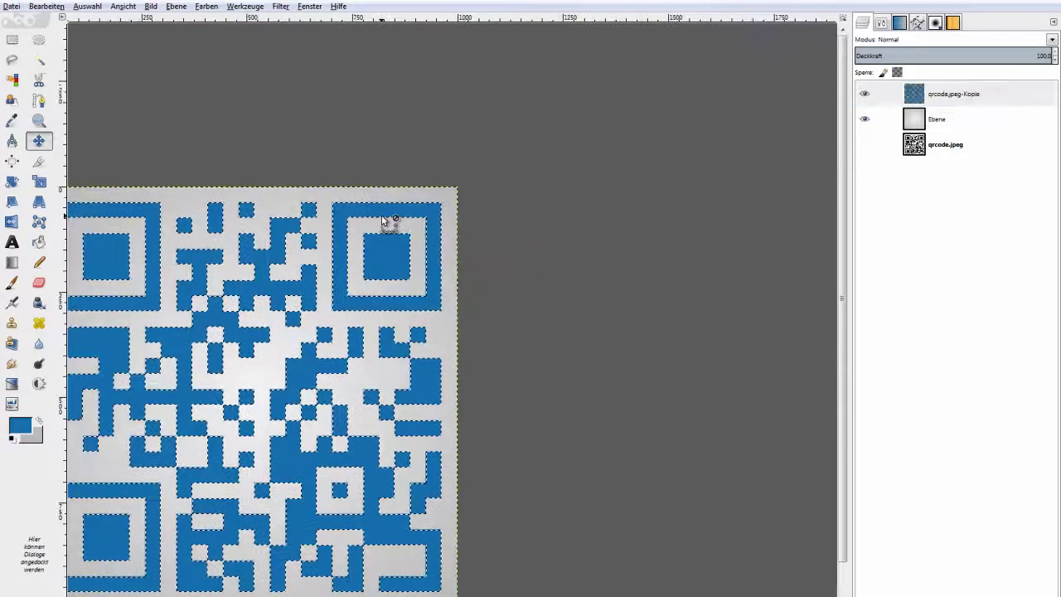
pyautogui.scroll(2, 381, 215)
pyautogui.scroll(1, 381, 215)
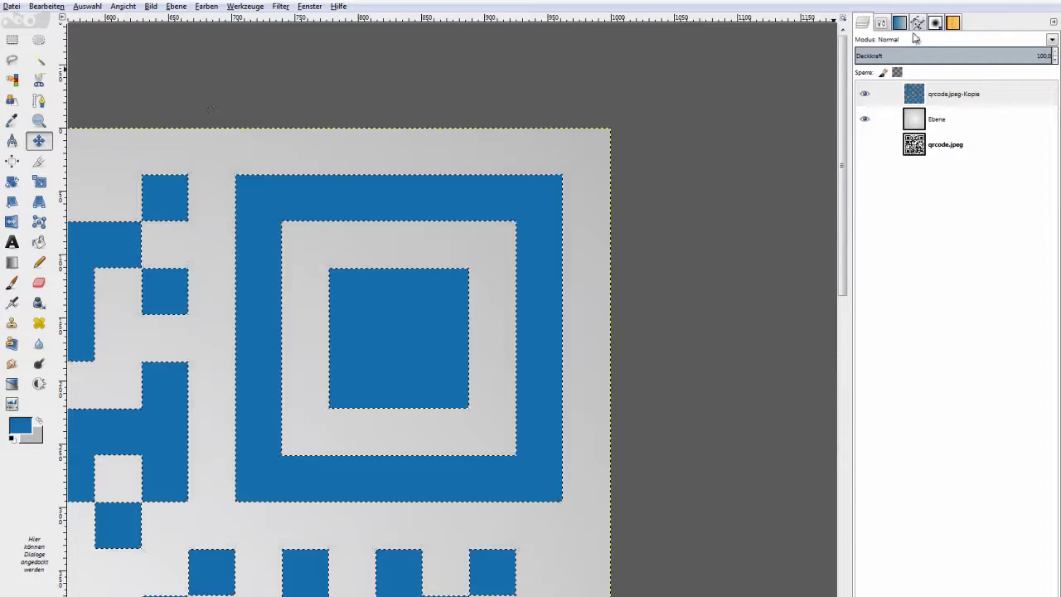
# Intersect the selection with a rectangle around the marker's centre square, 141×142 px.
pyautogui.click(20, 40)
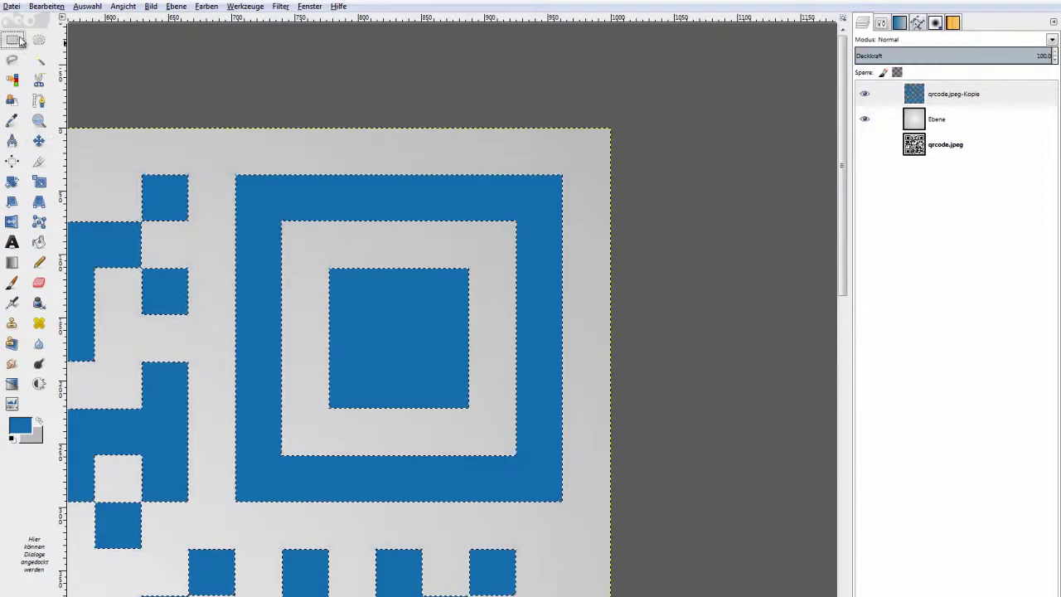
pyautogui.click(881, 24)
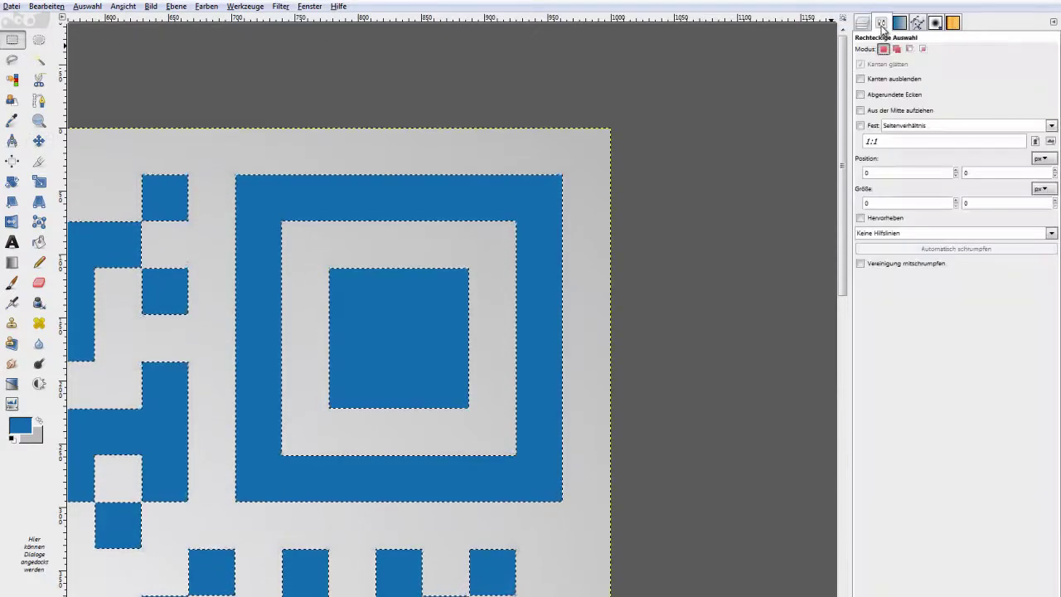
pyautogui.click(922, 51)
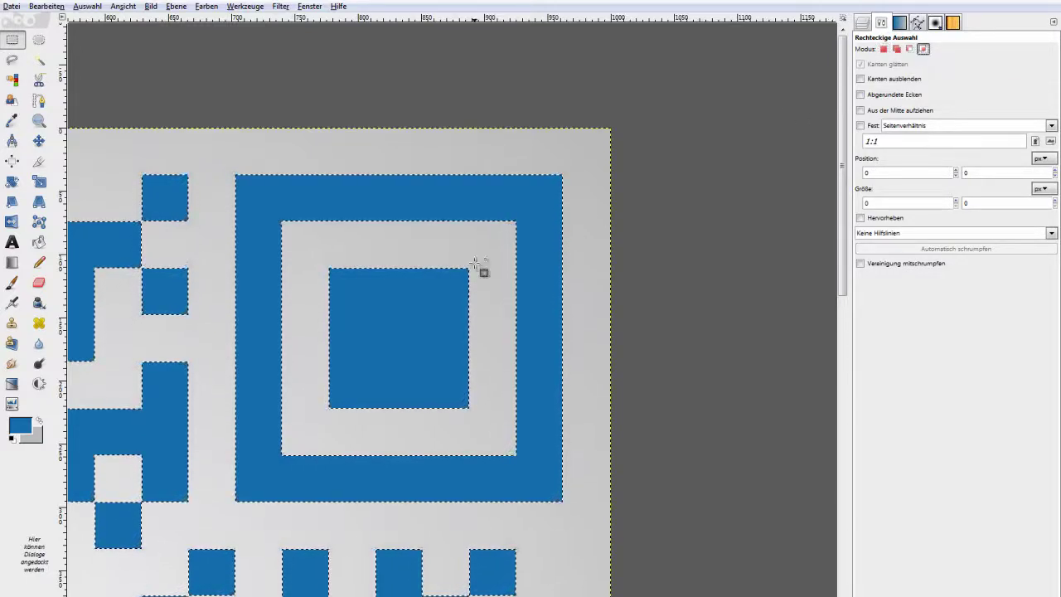
pyautogui.moveTo(312, 249); pyautogui.dragTo(490, 427)
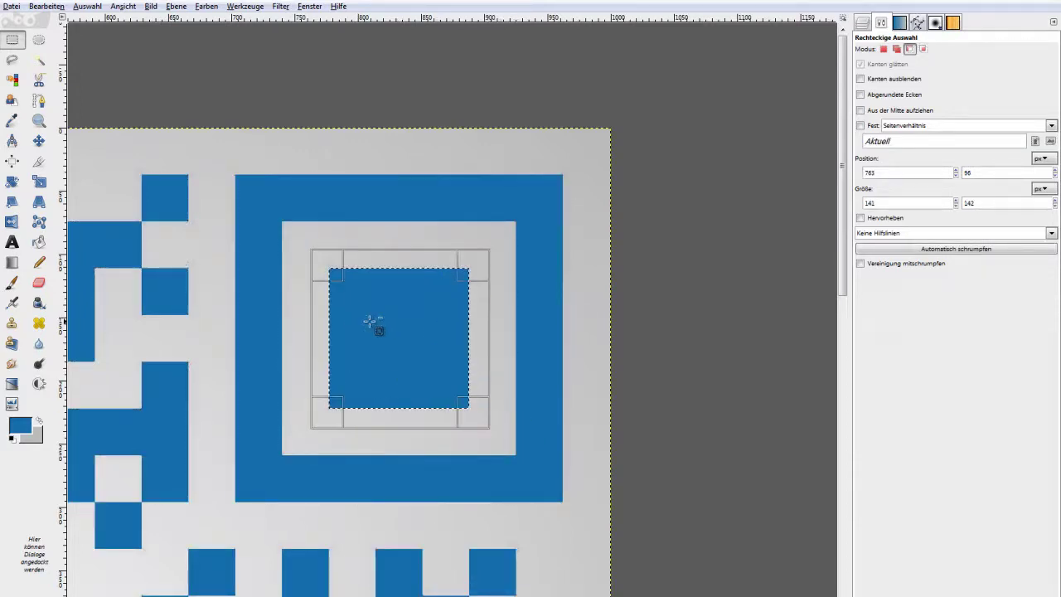
pyautogui.keyDown('ctrl'); pyautogui.scroll(-2, 373, 323); pyautogui.keyUp('ctrl')
pyautogui.scroll(-2, 373, 315)
pyautogui.hscroll(3, 390, 290)
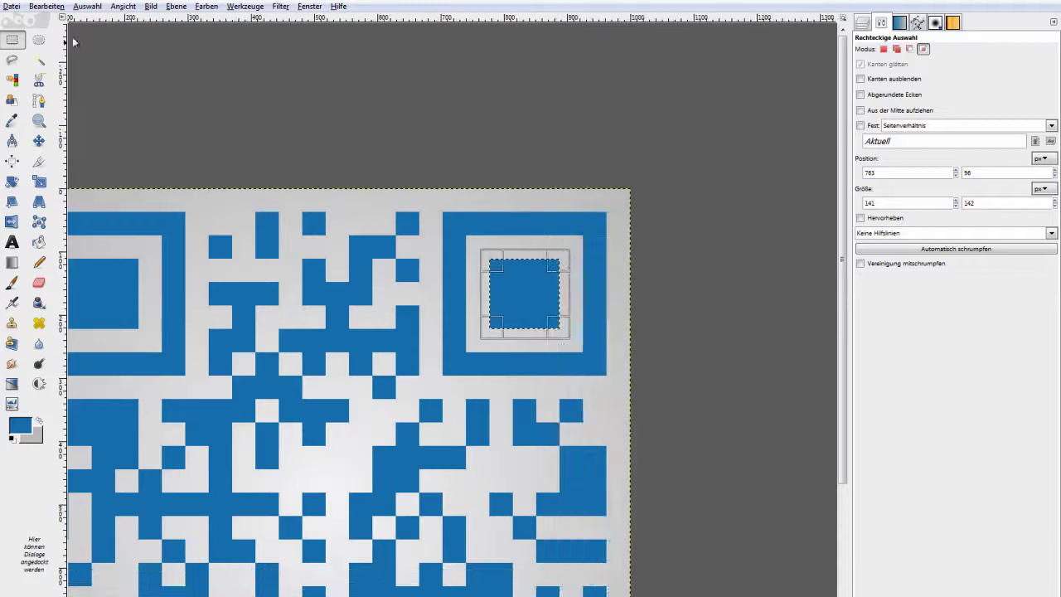
# Set the foreground colour to dark navy 113753.
pyautogui.click(23, 426)
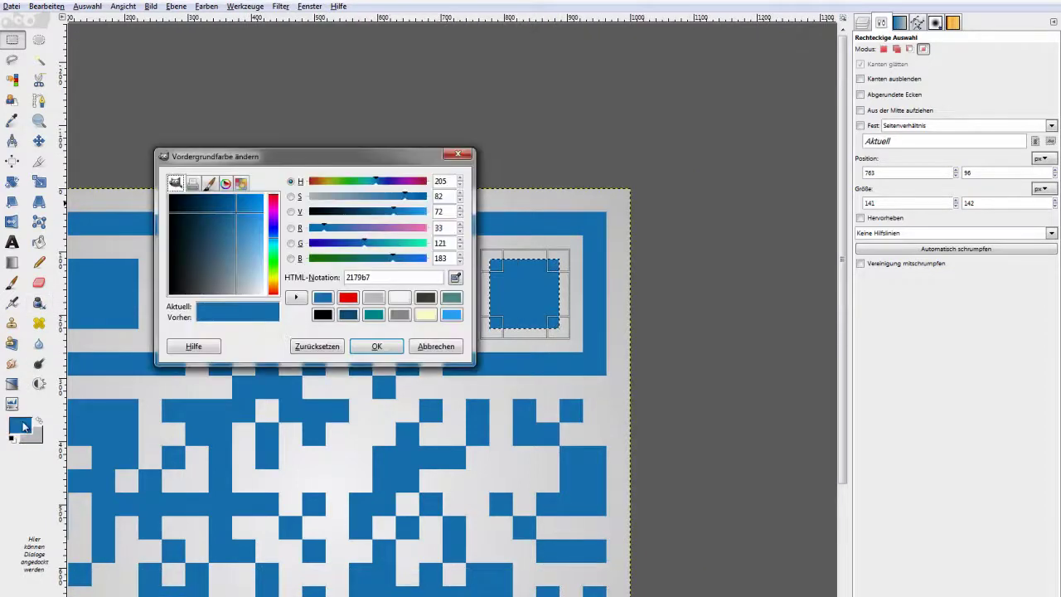
pyautogui.click(349, 315)
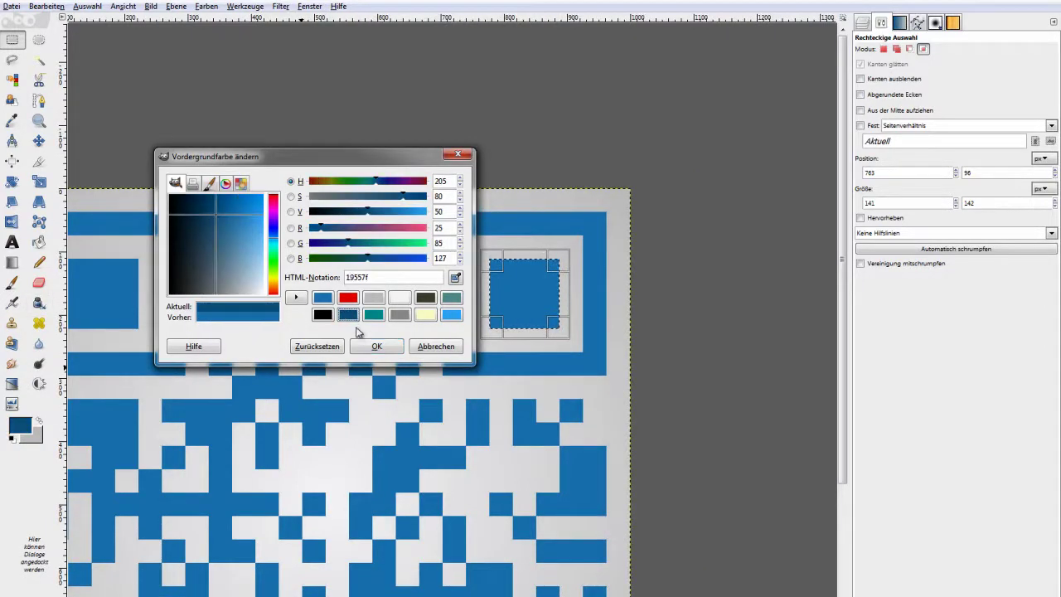
pyautogui.moveTo(381, 213); pyautogui.dragTo(348, 213)
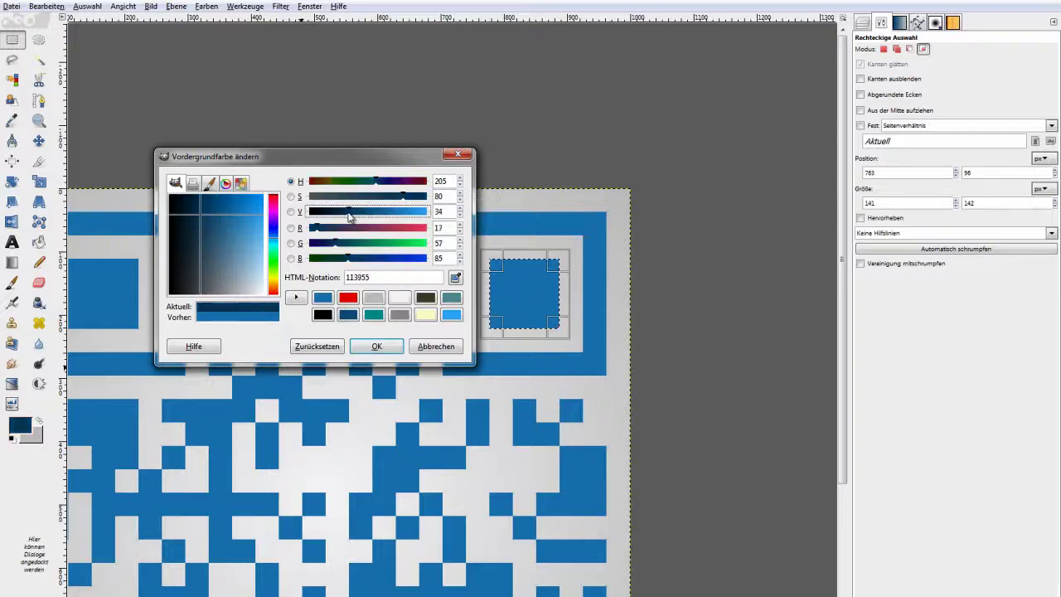
pyautogui.click(377, 346)
# Fill the top-right finder's inner square with navy, then reselect the QR copy layer's modules from its alpha.
pyautogui.click(46, 5)
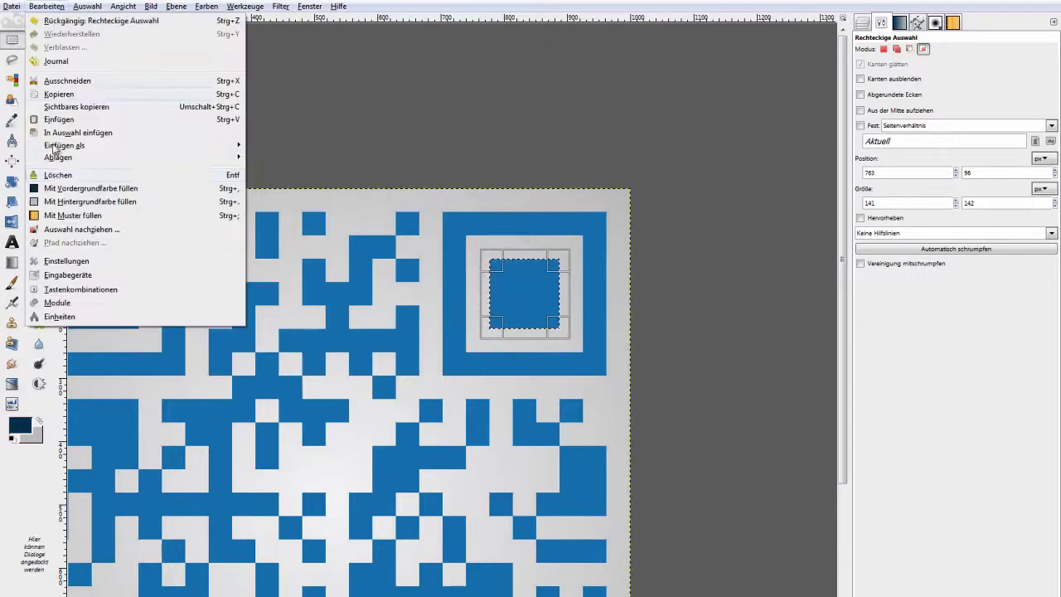
pyautogui.click(73, 191)
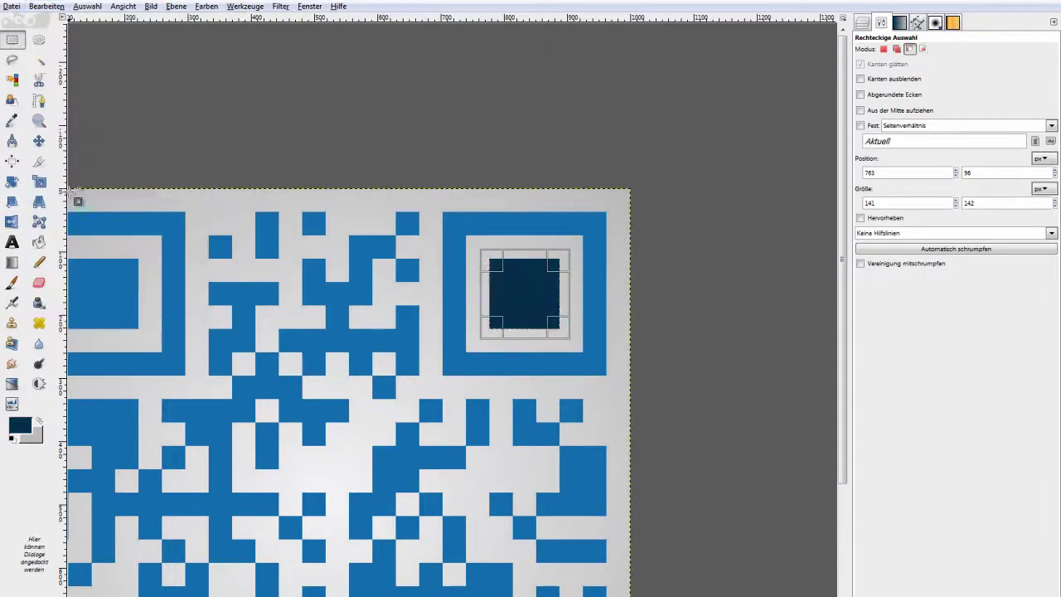
pyautogui.scroll(-4, 267, 254)
pyautogui.press('m')
pyautogui.hscroll(-5, 532, 203)
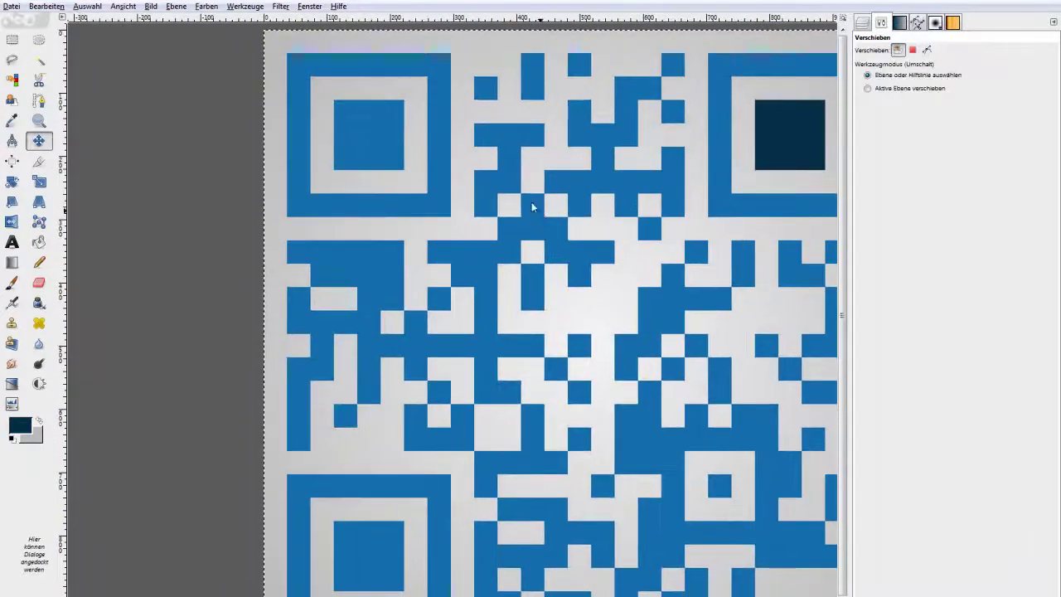
pyautogui.click(862, 22)
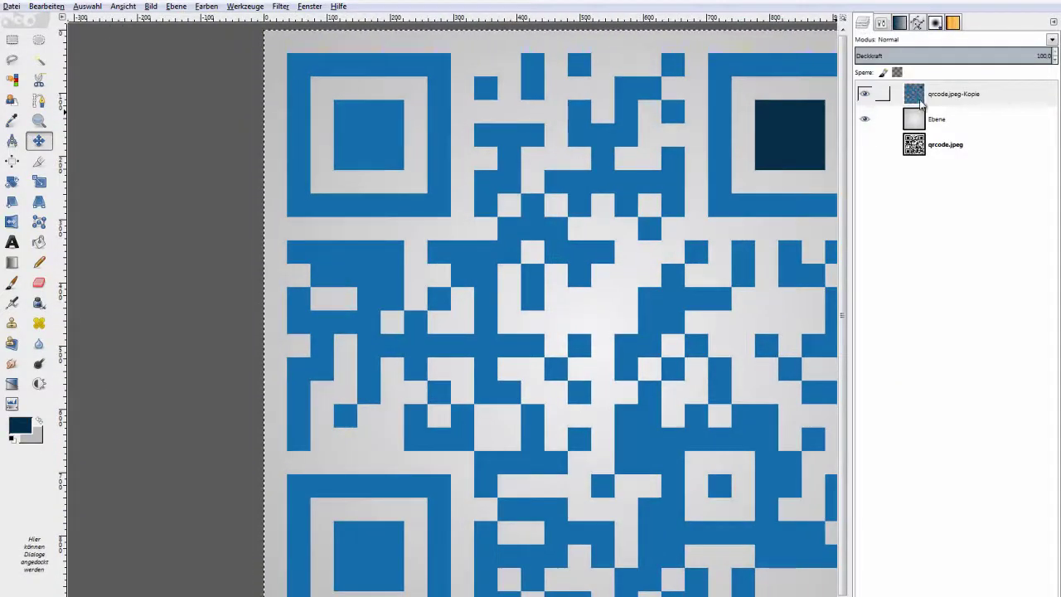
pyautogui.rightClick(935, 94)
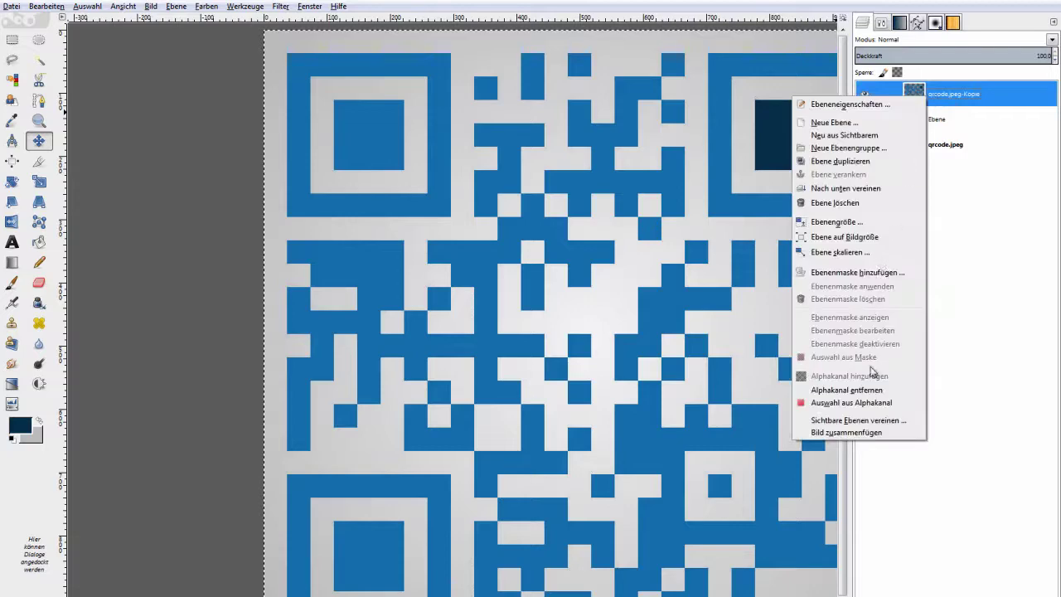
pyautogui.click(875, 403)
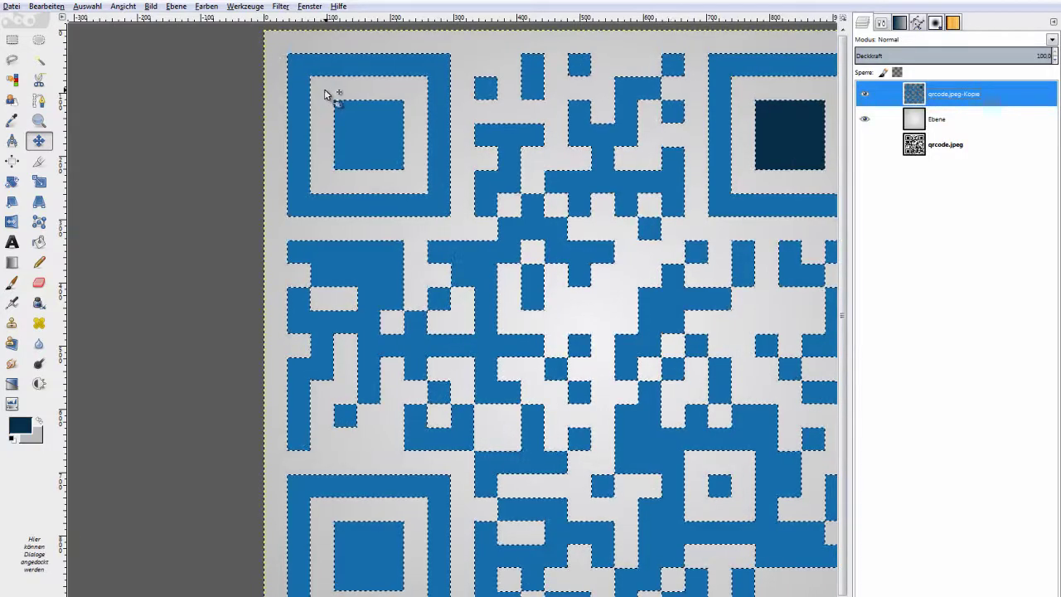
# Fill the top-left and bottom-left finder inner squares with dark navy.
pyautogui.click(12, 39)
pyautogui.moveTo(330, 93)
pyautogui.mouseDown()
pyautogui.moveTo(430, 181)
pyautogui.moveTo(415, 176)
pyautogui.mouseUp()
pyautogui.click(46, 6)
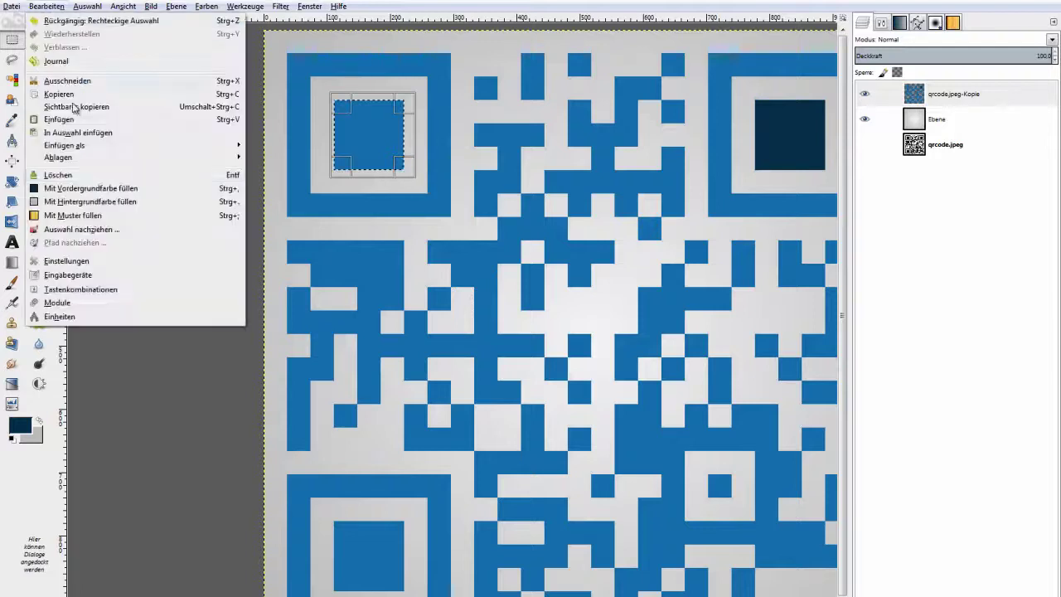
pyautogui.click(82, 187)
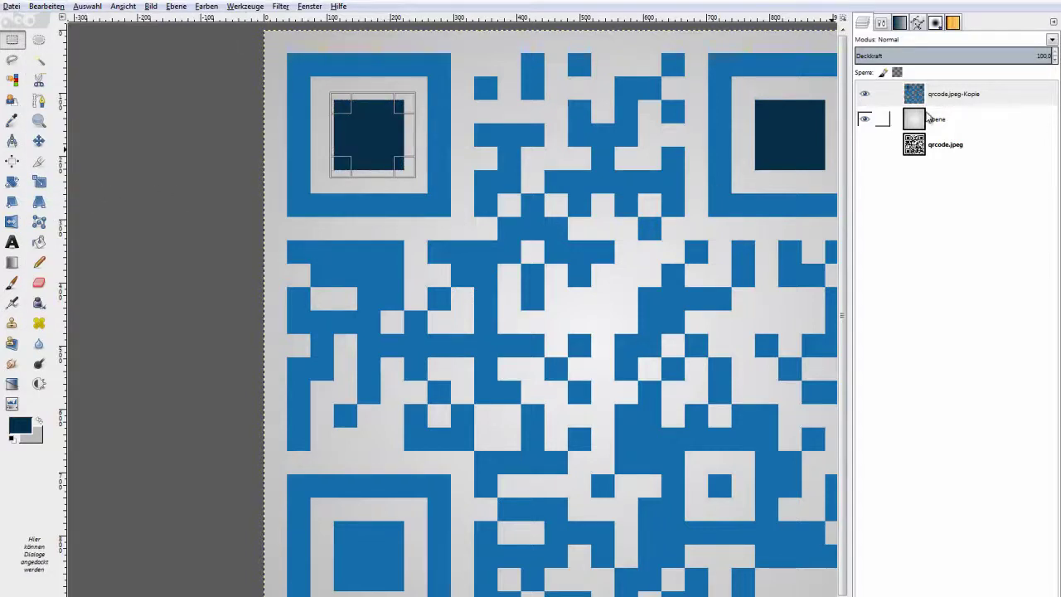
pyautogui.rightClick(938, 95)
pyautogui.click(858, 399)
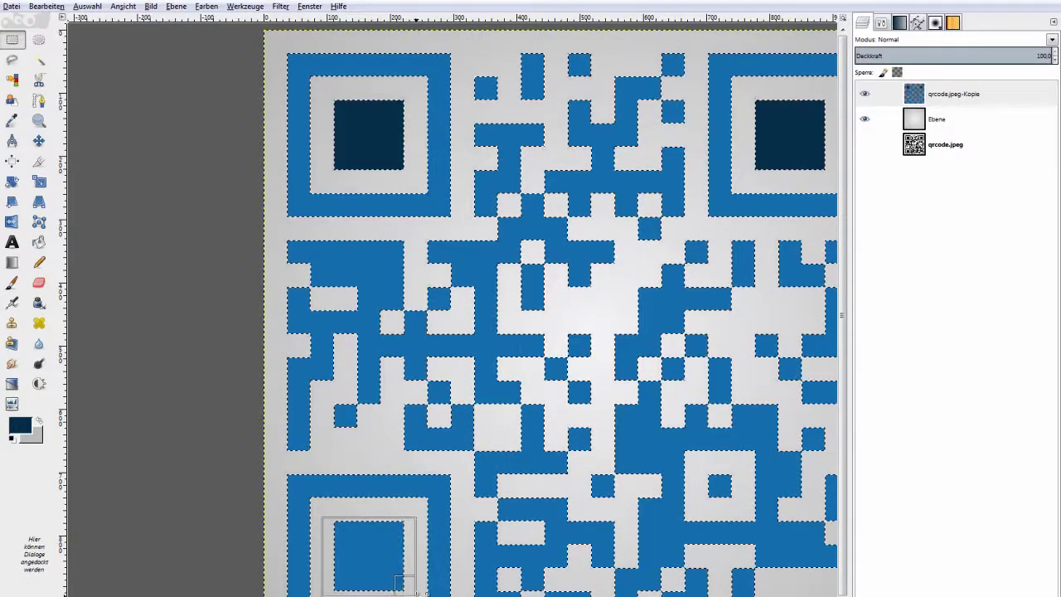
pyautogui.moveTo(389, 588); pyautogui.dragTo(426, 595)
pyautogui.click(46, 7)
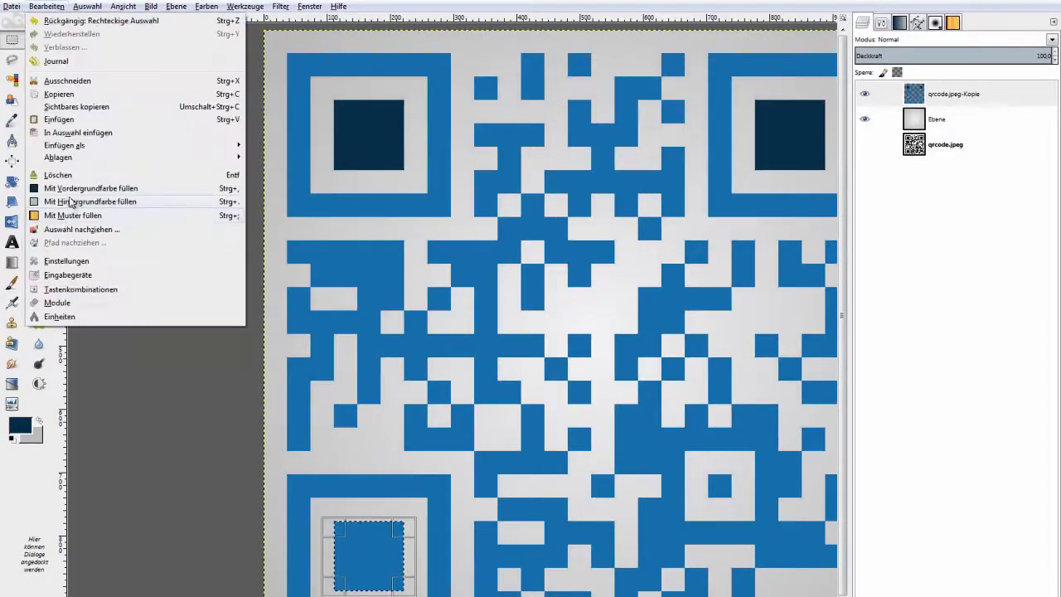
pyautogui.click(70, 188)
# Switch to the Move tool and zoom out to show the whole image.
pyautogui.click(39, 141)
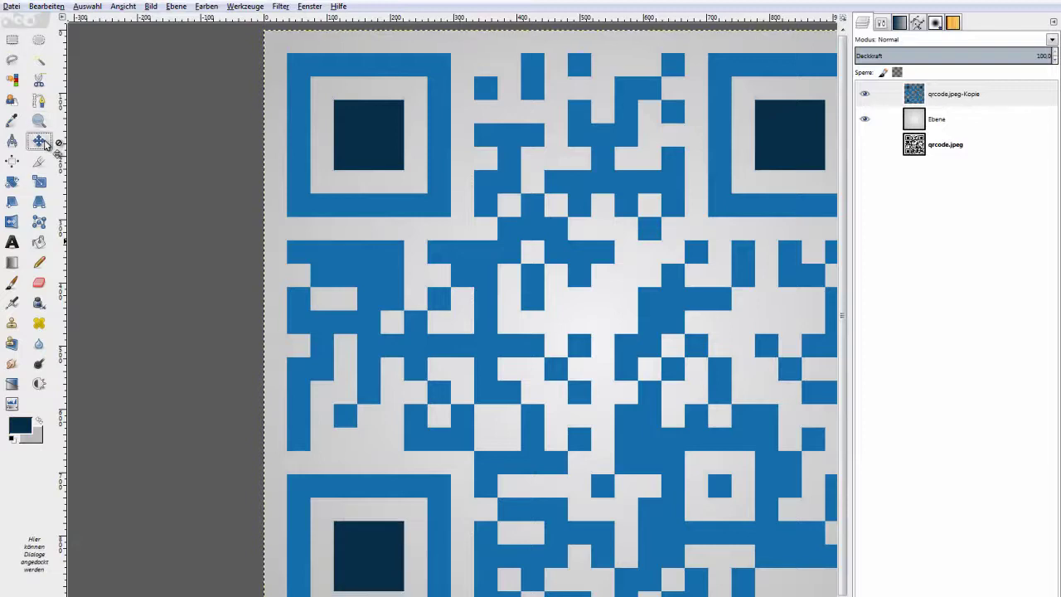
pyautogui.press('1')
pyautogui.scroll(1, 466, 300)
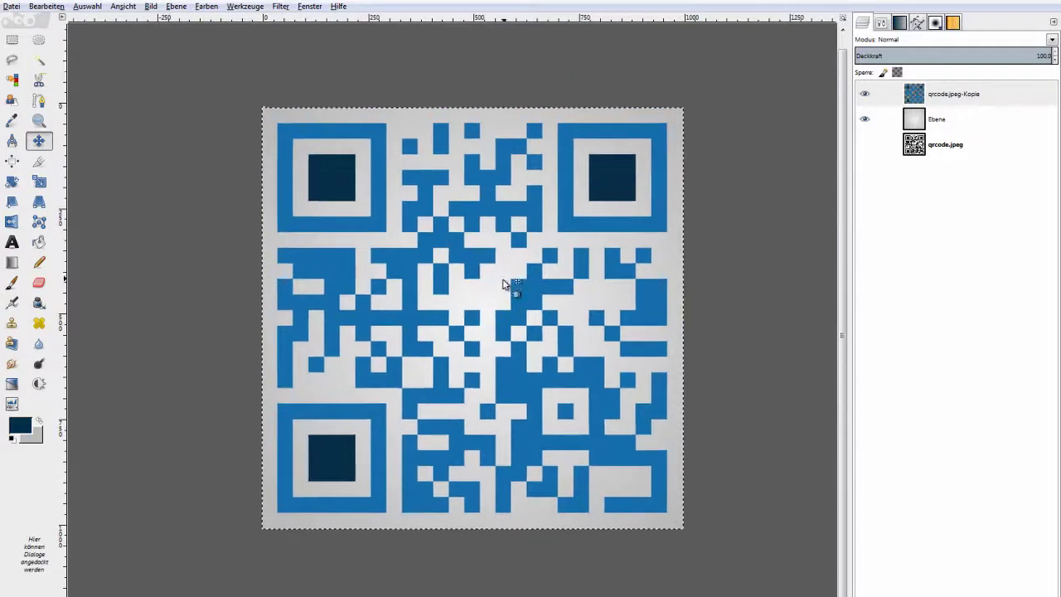
pyautogui.scroll(2, 530, 248)
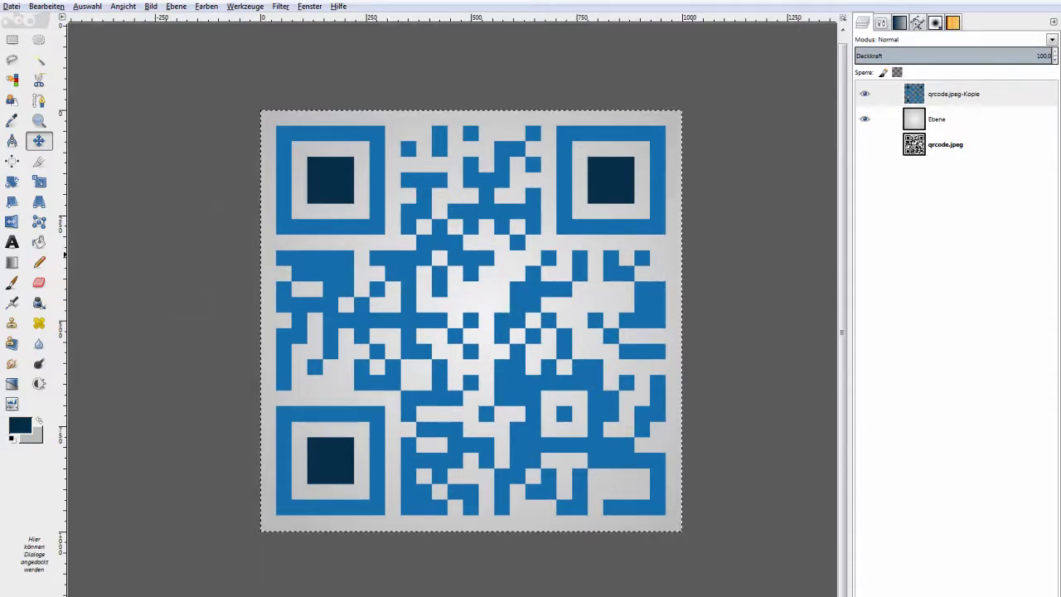
# Add the logo image as a layer and scale it down to 397 × 255 pixels.
pyautogui.moveTo(540, 305); pyautogui.dragTo(540, 305)
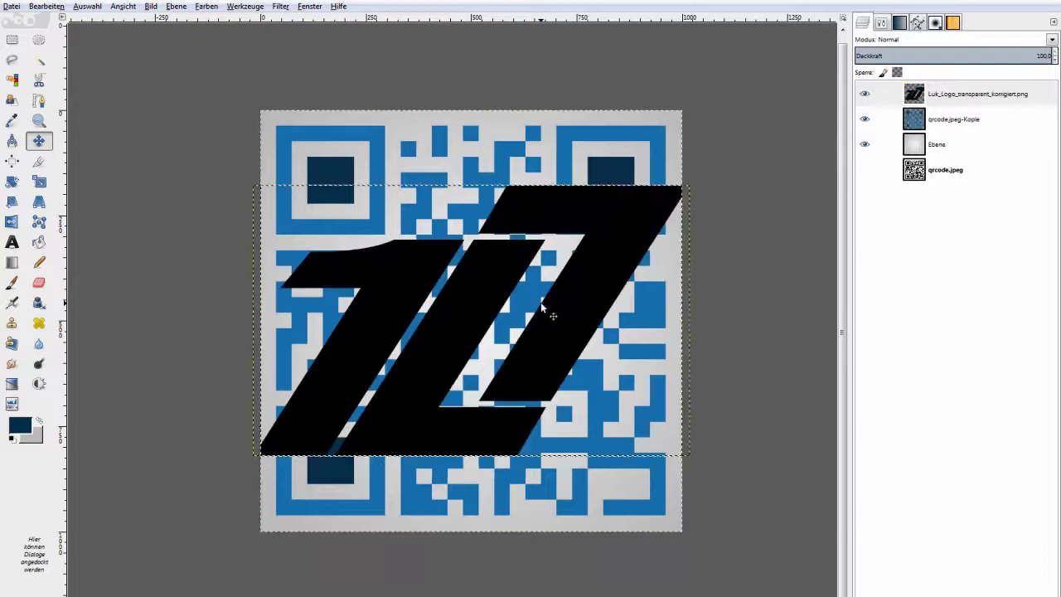
pyautogui.click(939, 97)
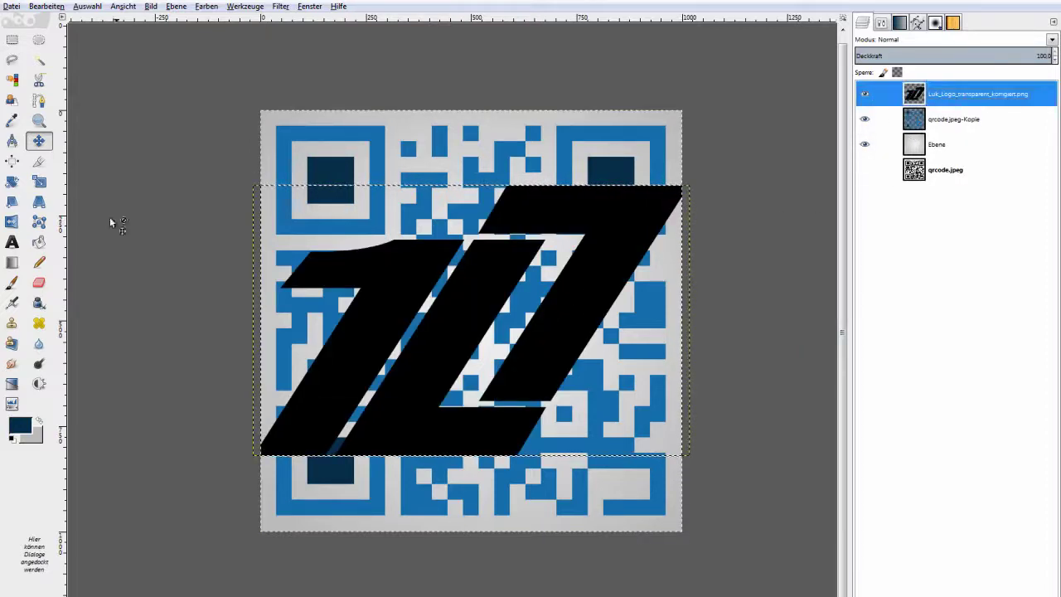
pyautogui.click(39, 181)
pyautogui.click(434, 255)
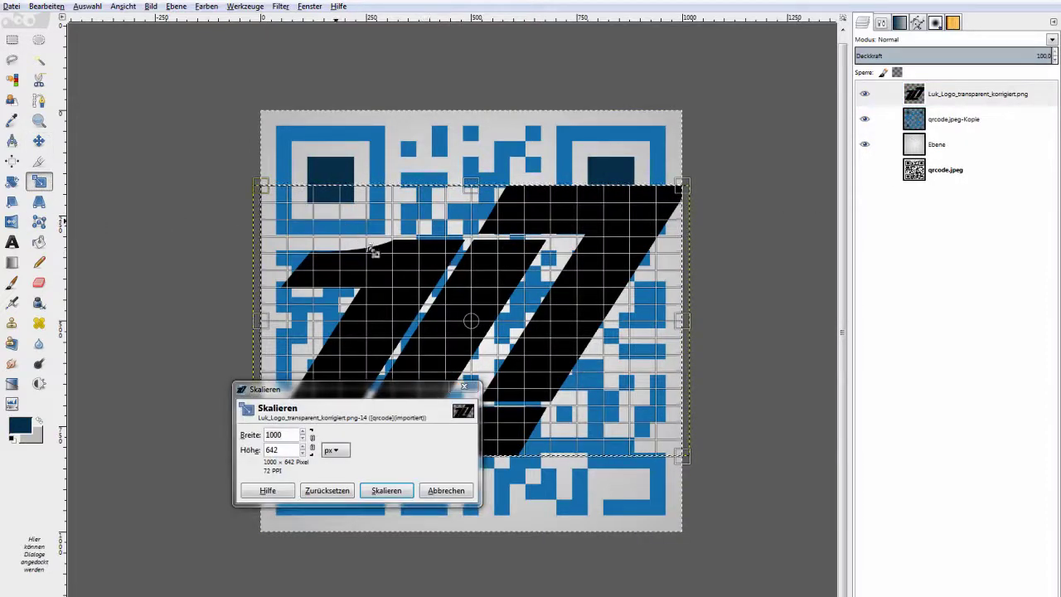
pyautogui.moveTo(435, 255); pyautogui.dragTo(508, 336)
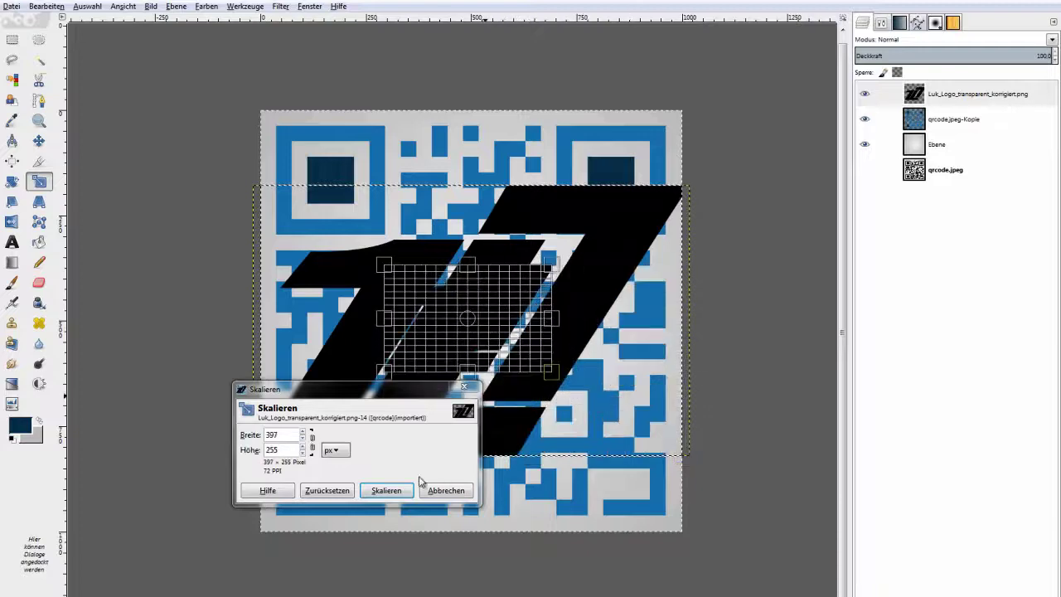
pyautogui.click(398, 490)
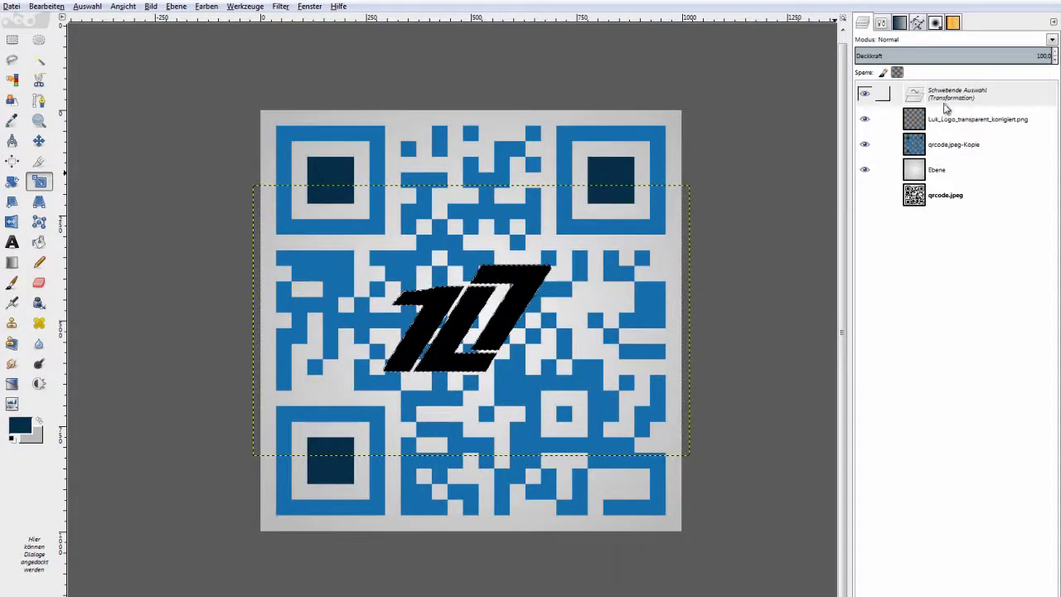
# Turn the floating logo into a new layer and delete the original large logo layer.
pyautogui.rightClick(945, 103)
pyautogui.click(955, 113)
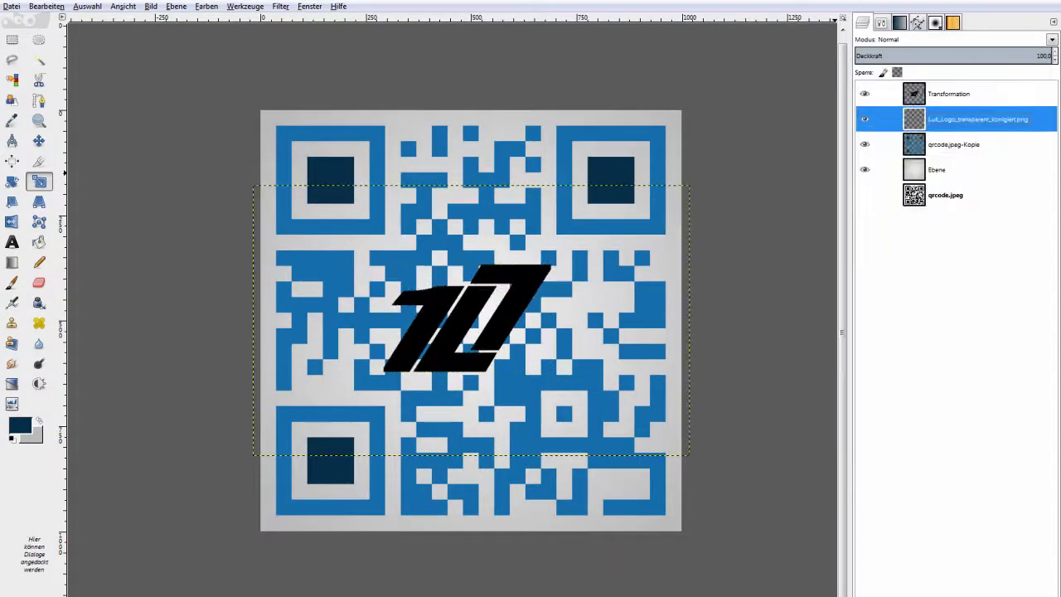
pyautogui.press('Delete')
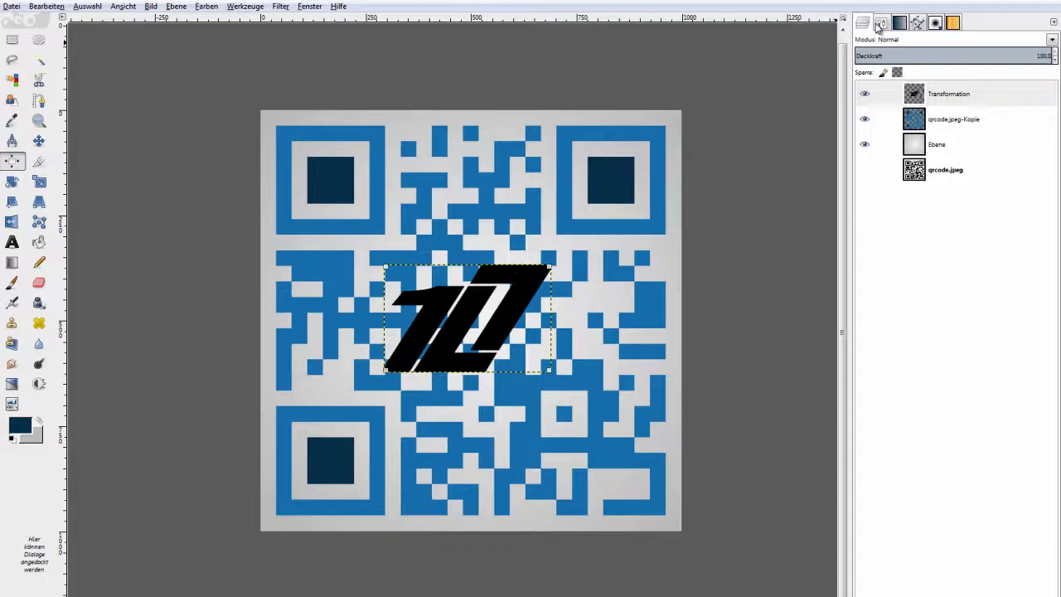
# Centre the logo horizontally and vertically on the image.
pyautogui.click(881, 23)
pyautogui.click(896, 90)
pyautogui.click(896, 114)
pyautogui.click(862, 22)
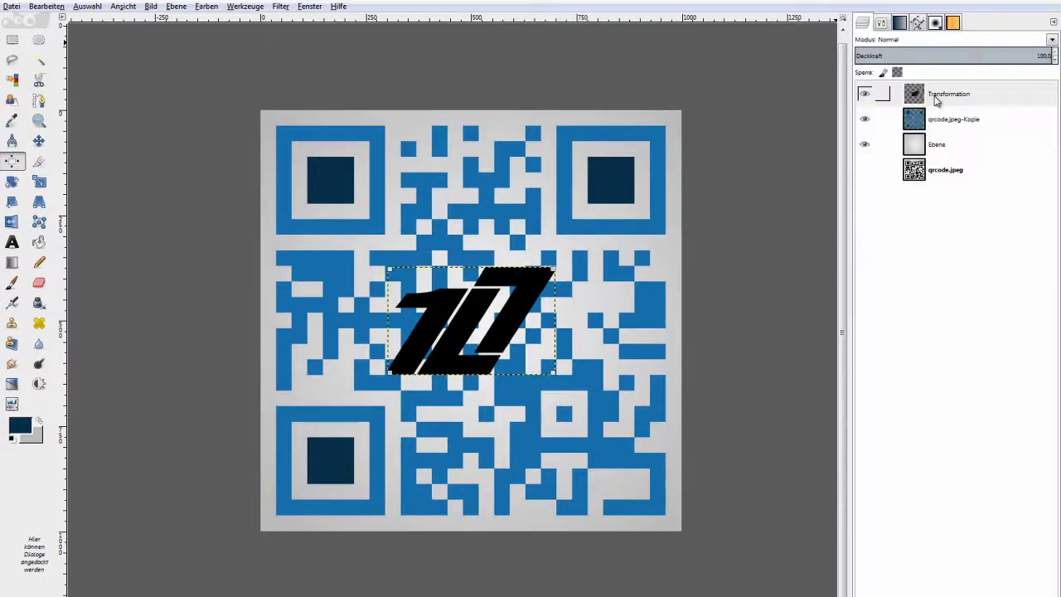
pyautogui.click(912, 105)
pyautogui.click(39, 140)
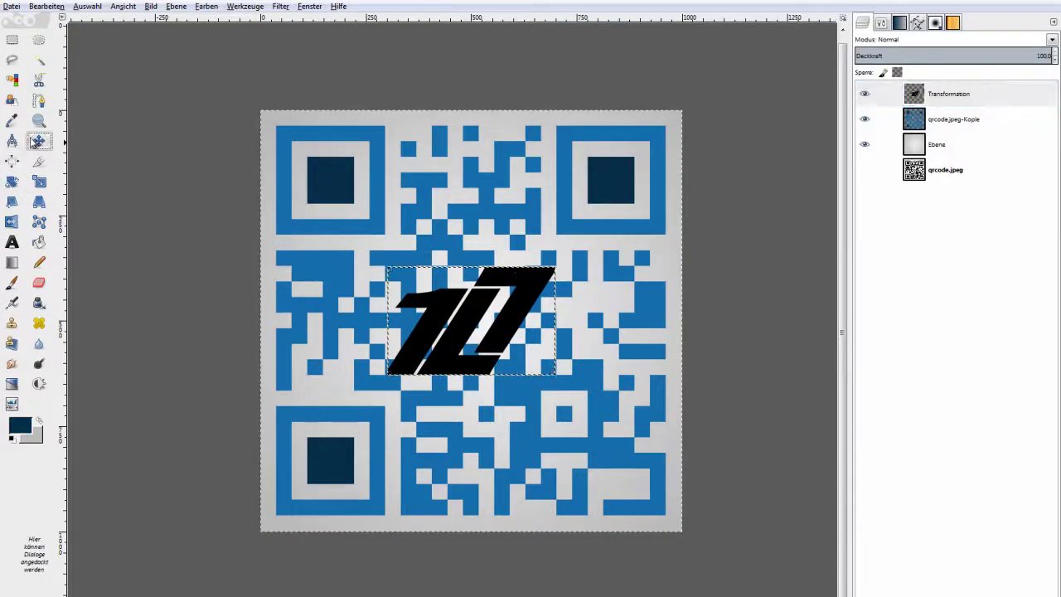
# Fill the logo shape on the Transformation layer with dark navy.
pyautogui.rightClick(930, 96)
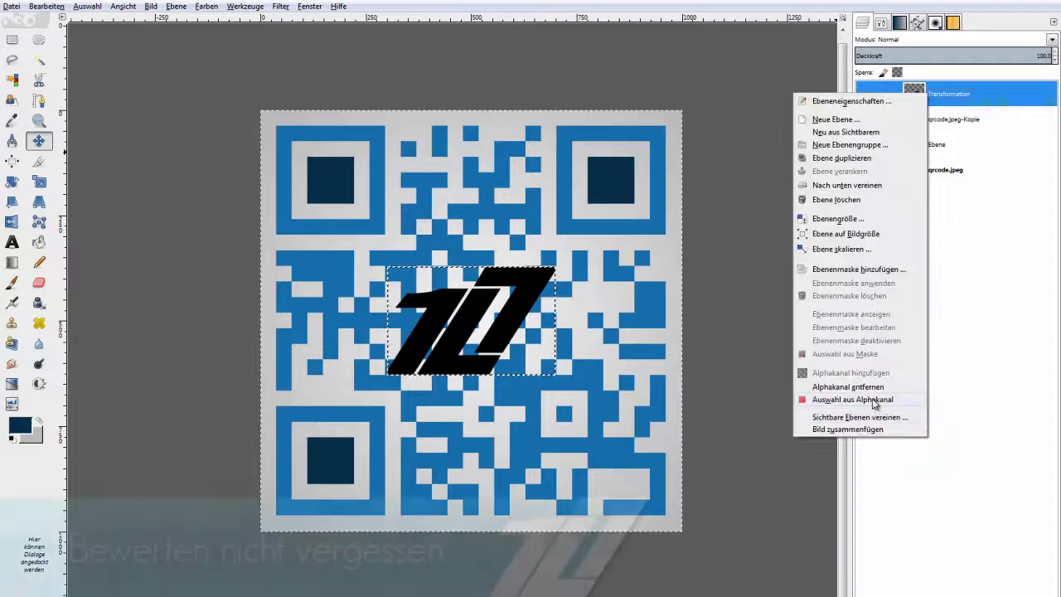
pyautogui.click(48, 6)
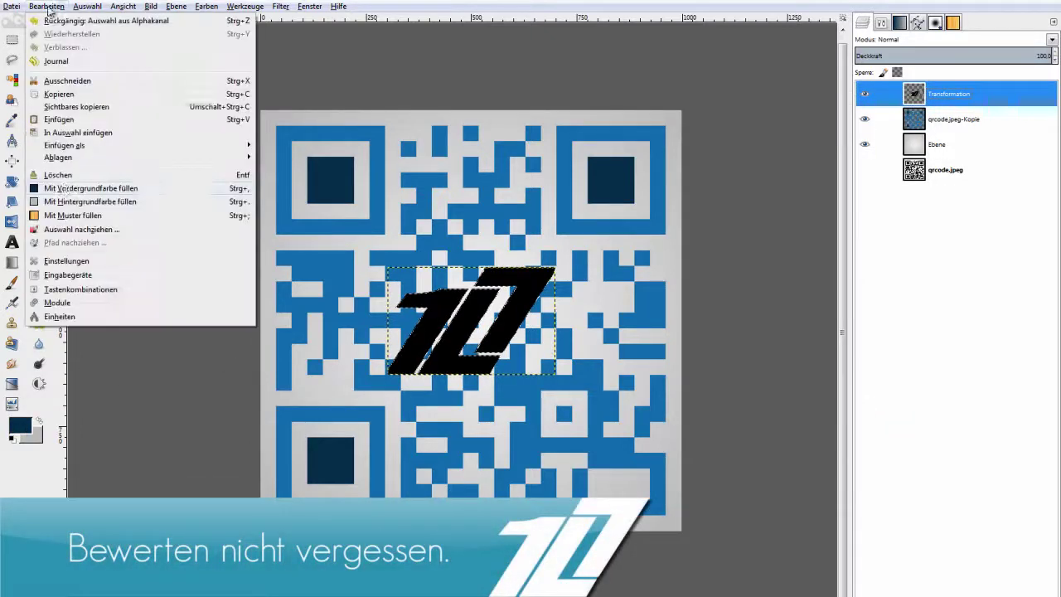
pyautogui.click(65, 188)
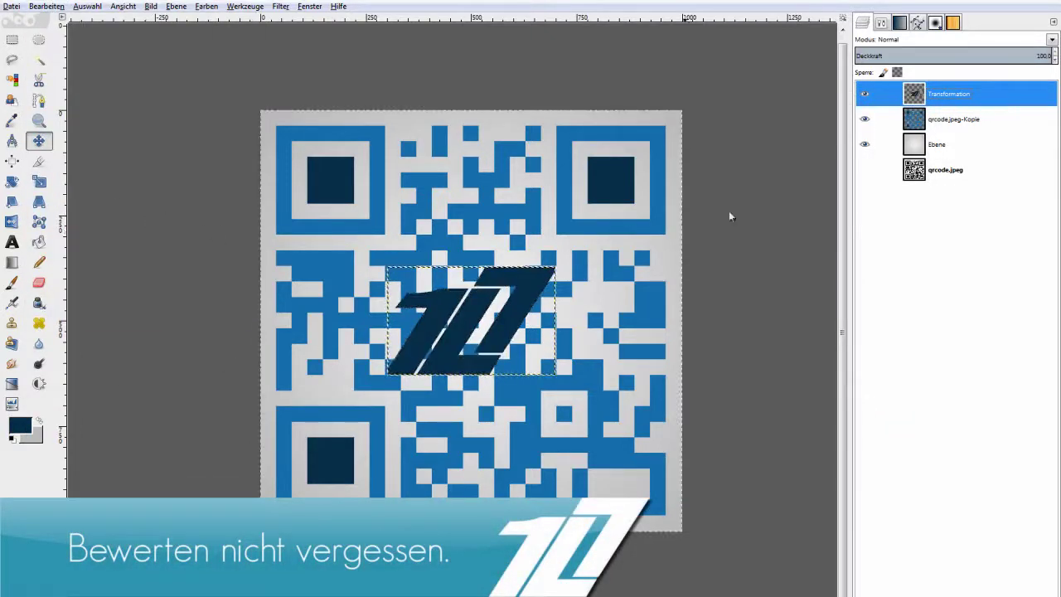
pyautogui.click(948, 172)
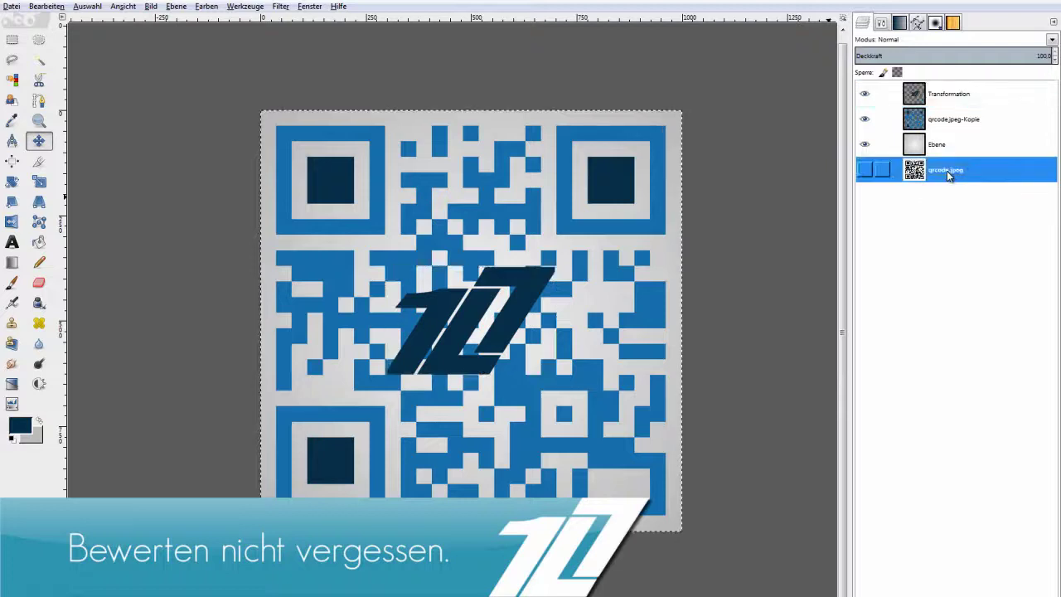
# Select the logo's shape from the Transformation layer's alpha and zoom in on it.
pyautogui.click(942, 93)
pyautogui.rightClick(942, 94)
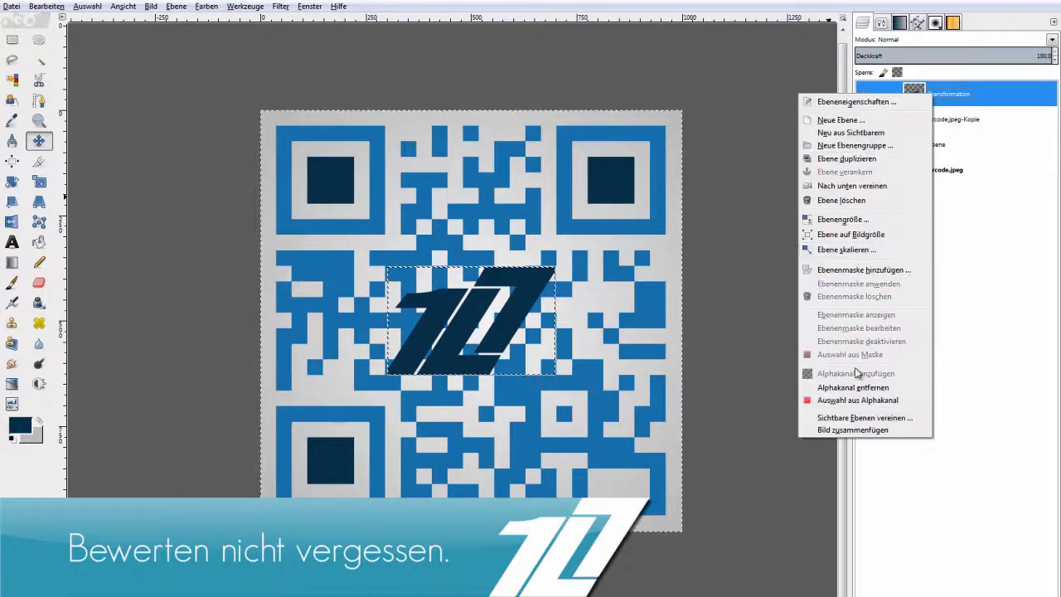
pyautogui.click(848, 402)
pyautogui.scroll(1, 472, 358)
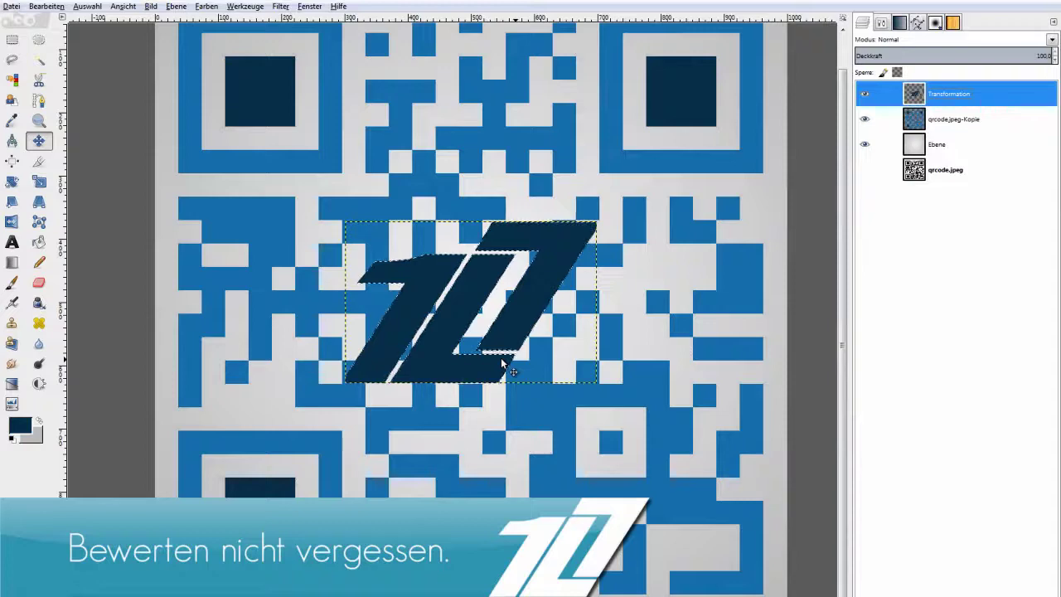
pyautogui.scroll(1, 472, 340)
pyautogui.scroll(1, 507, 336)
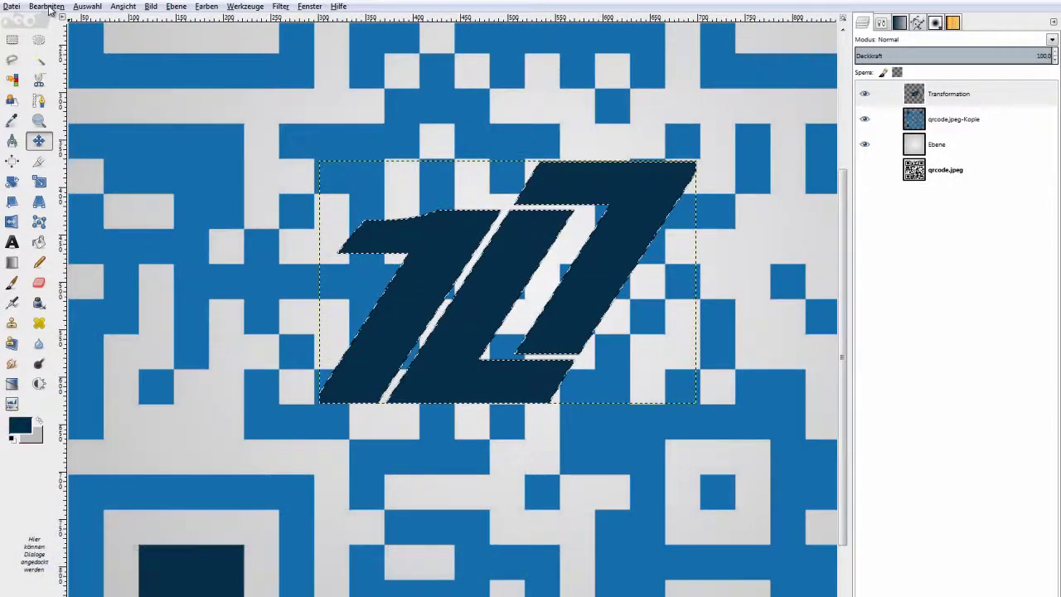
# Grow the logo selection outward twice with Vergrößern.
pyautogui.click(92, 7)
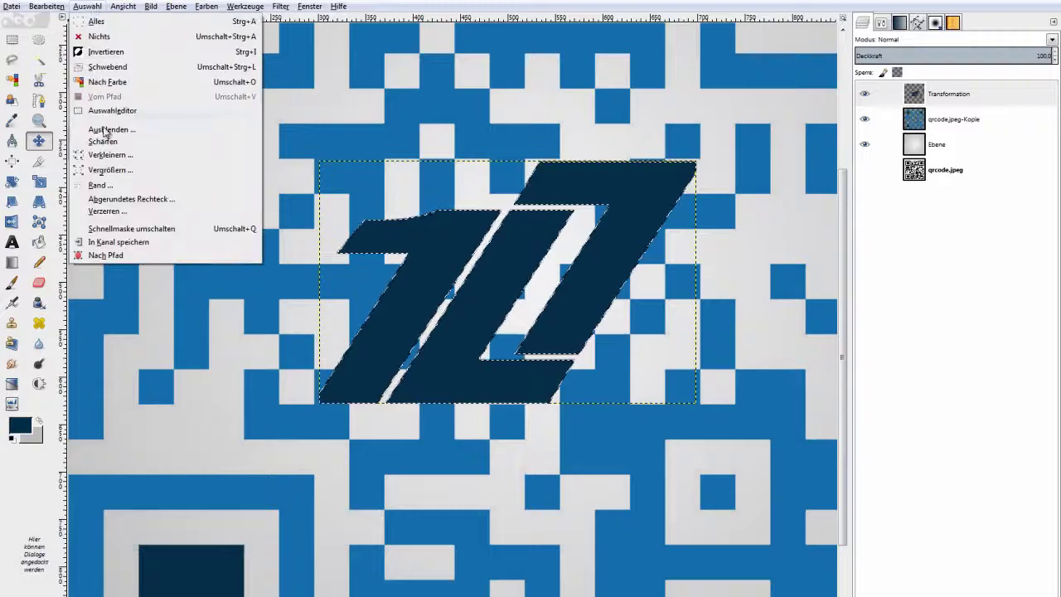
pyautogui.click(104, 169)
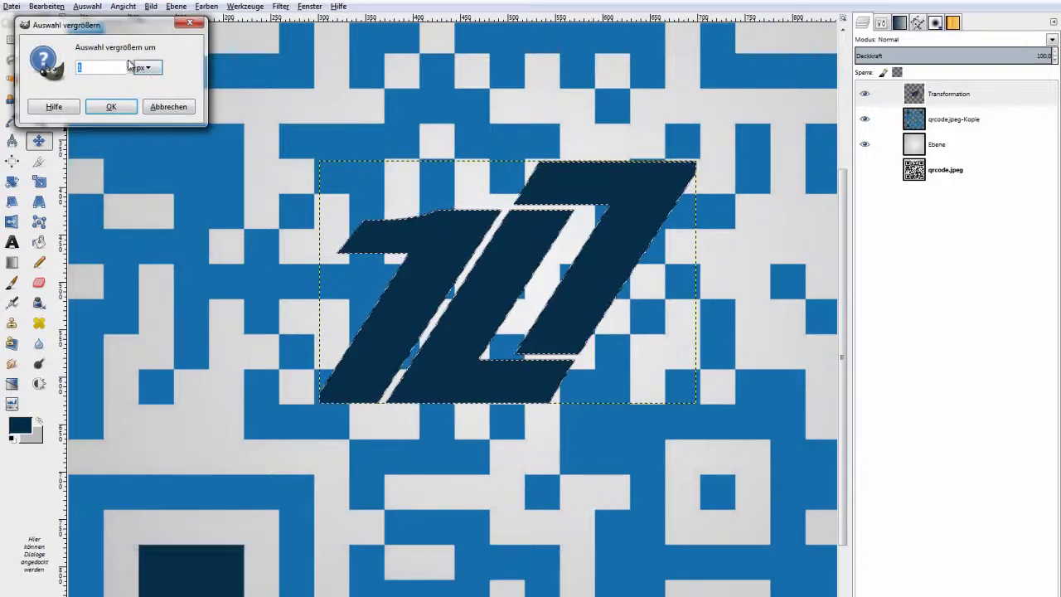
pyautogui.click(112, 106)
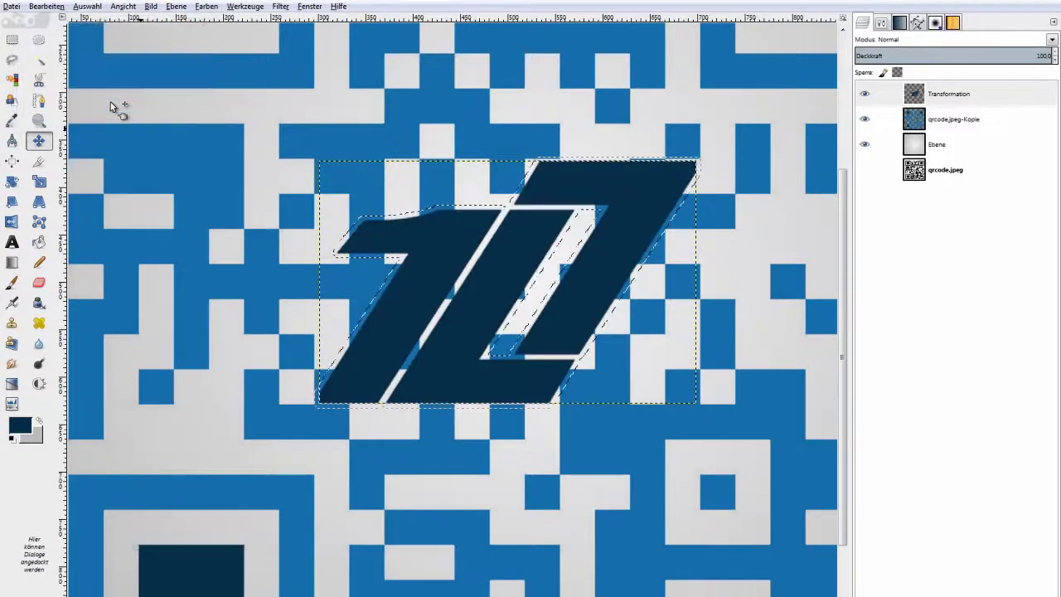
pyautogui.click(86, 7)
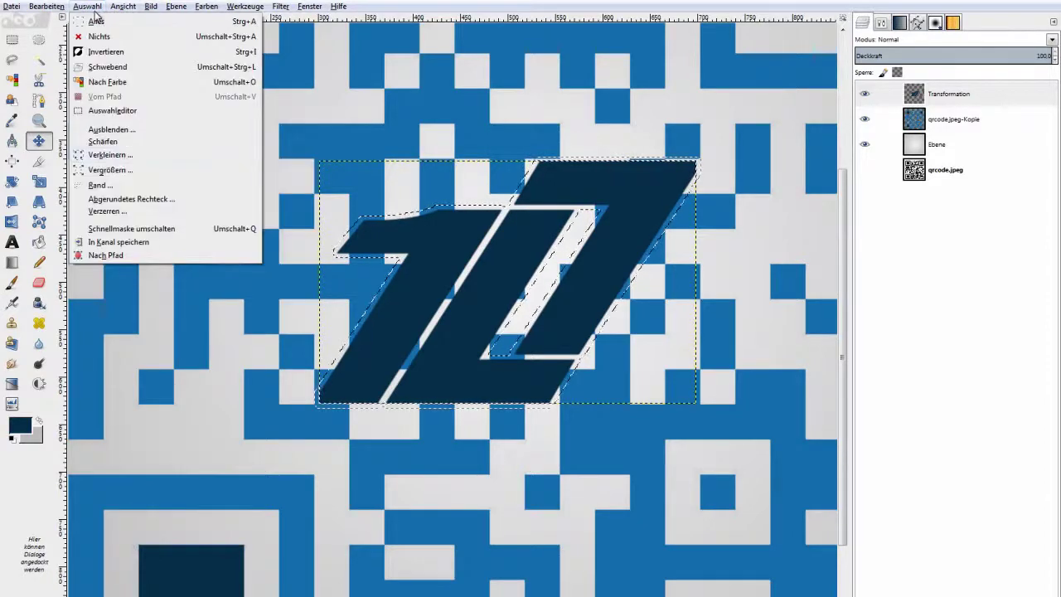
pyautogui.click(108, 170)
pyautogui.click(119, 118)
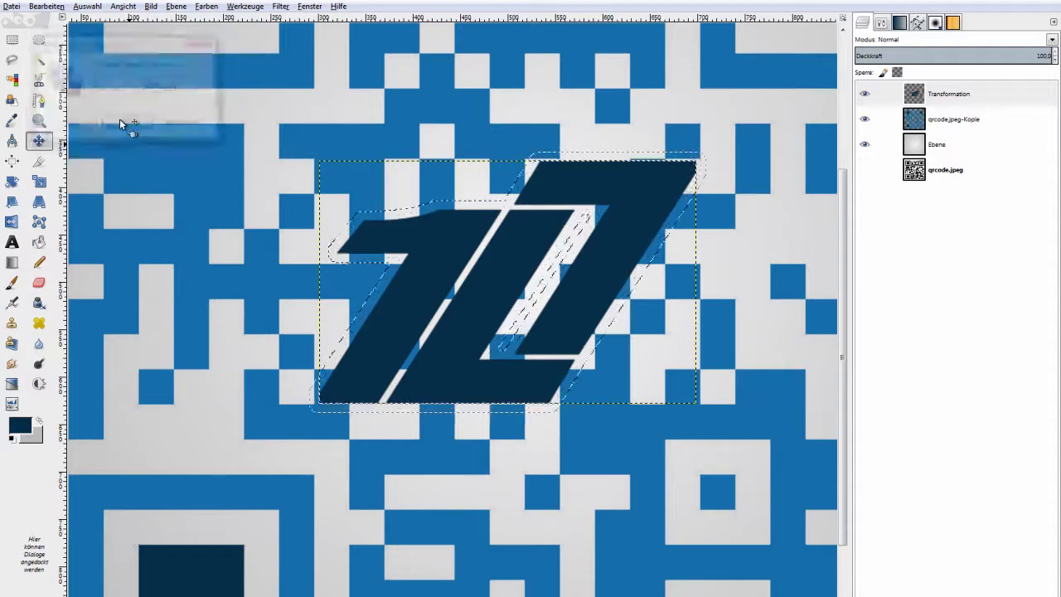
# Zoom out, recentre on the QR code and activate the qrcode.jpeg-Kopie layer.
pyautogui.press('-')
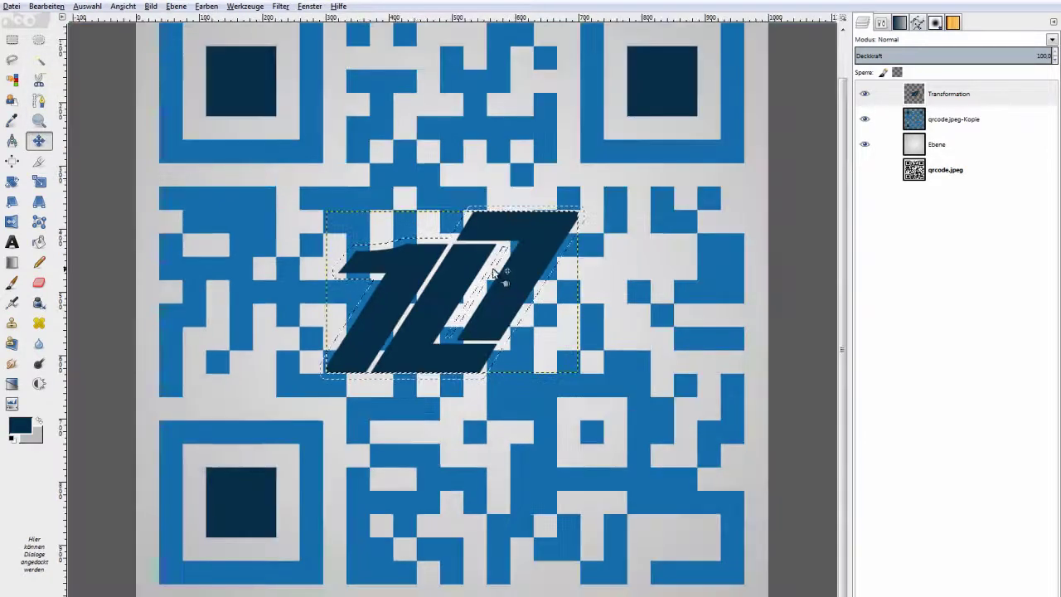
pyautogui.moveTo(495, 274); pyautogui.dragTo(457, 280)
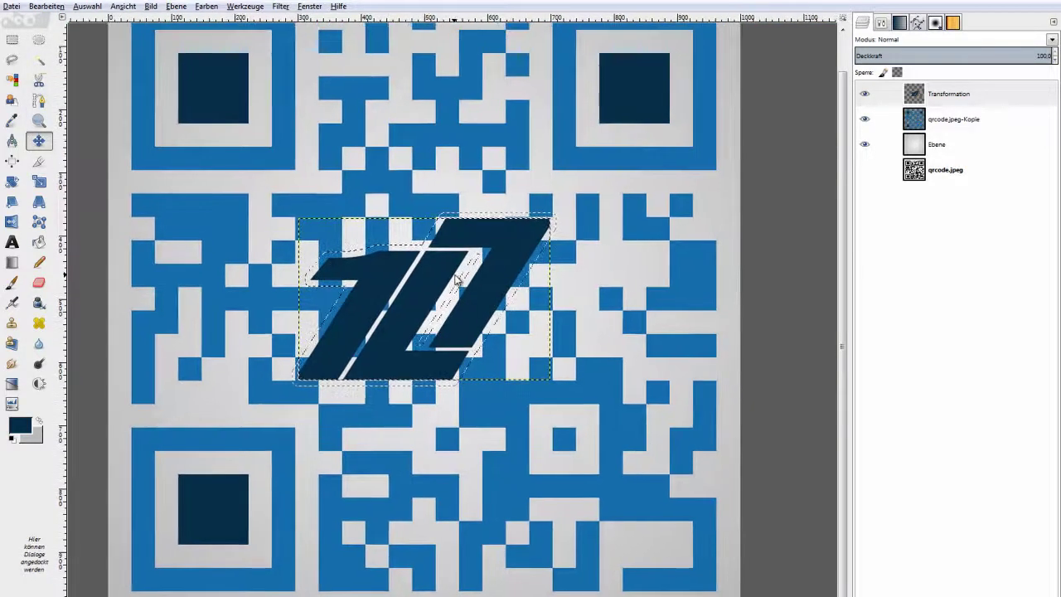
pyautogui.click(950, 122)
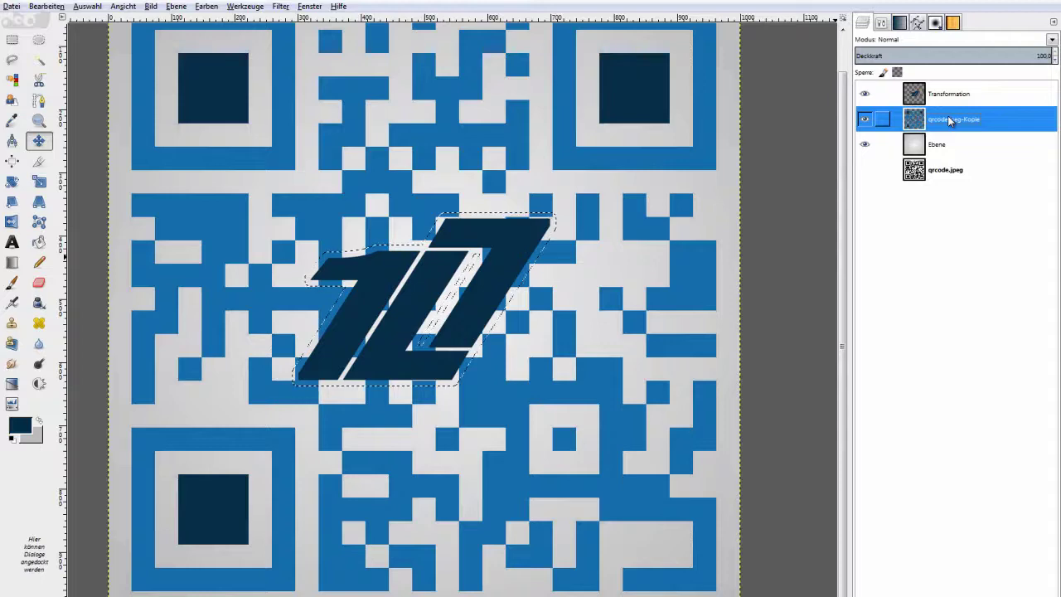
# Add a fully white layer mask to qrcode.jpeg-Kopie.
pyautogui.rightClick(973, 123)
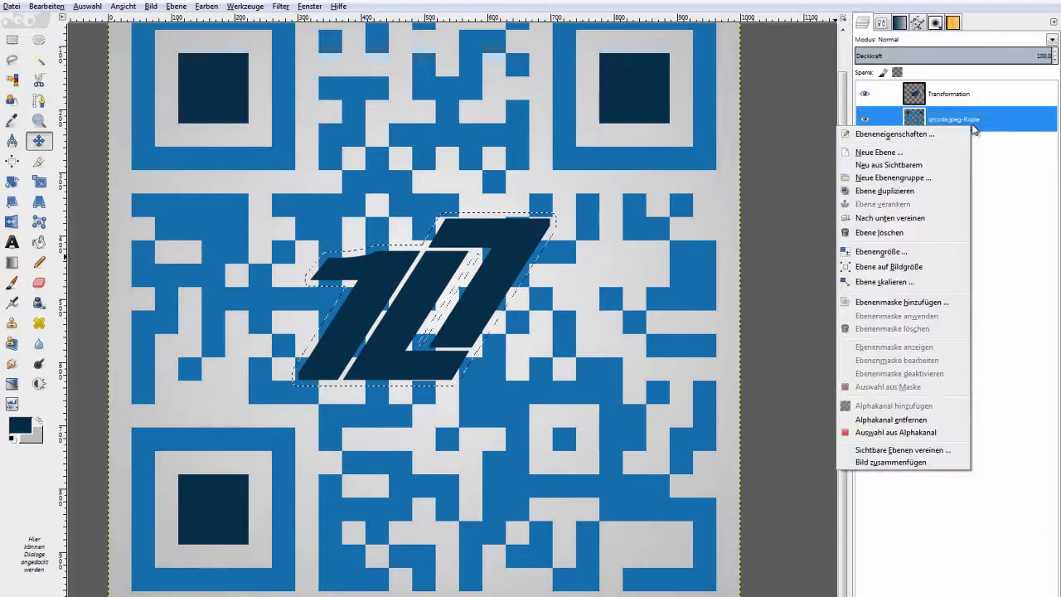
pyautogui.click(930, 302)
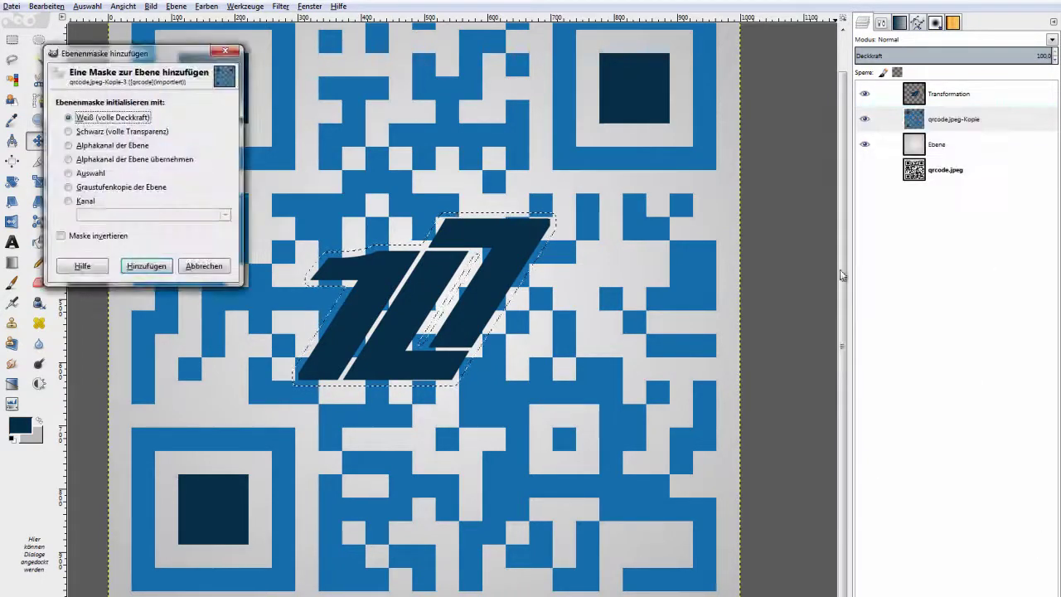
pyautogui.click(135, 265)
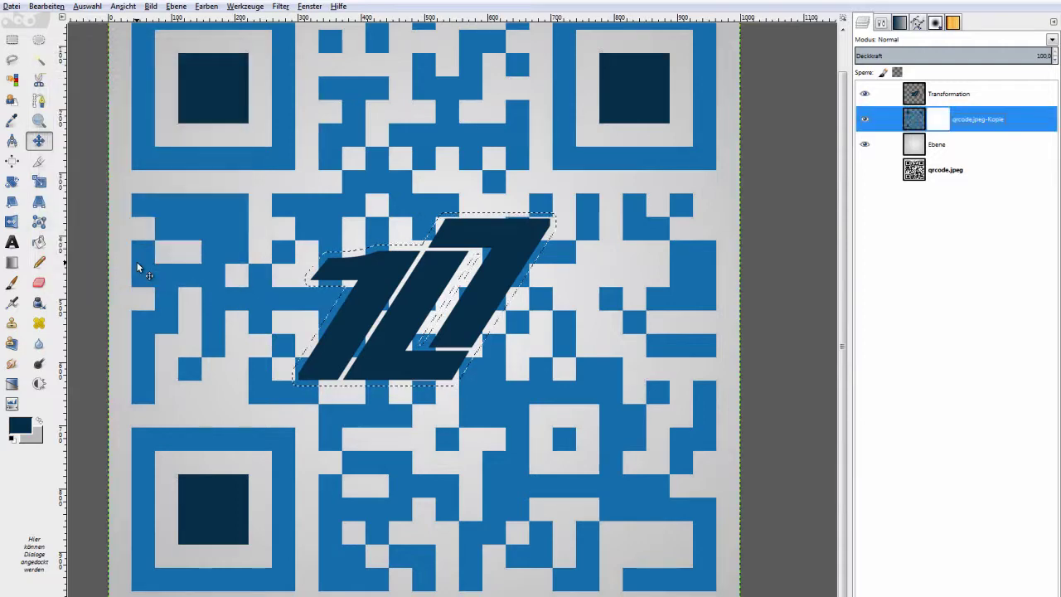
# Fill the selected logo area of the mask with black, then clear the selection.
pyautogui.click(21, 430)
pyautogui.click(331, 308)
pyautogui.click(362, 346)
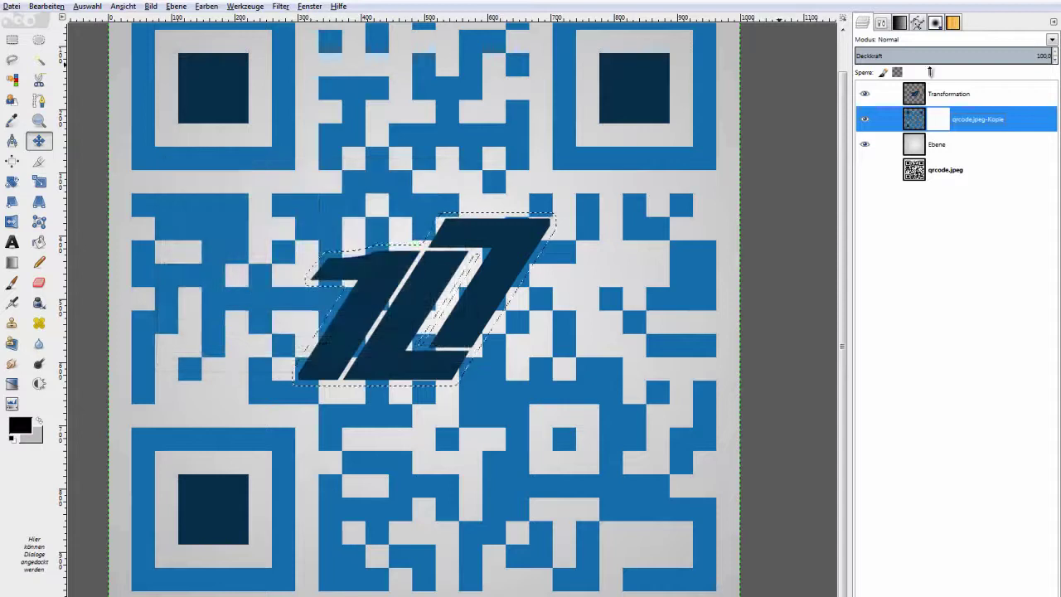
pyautogui.click(944, 125)
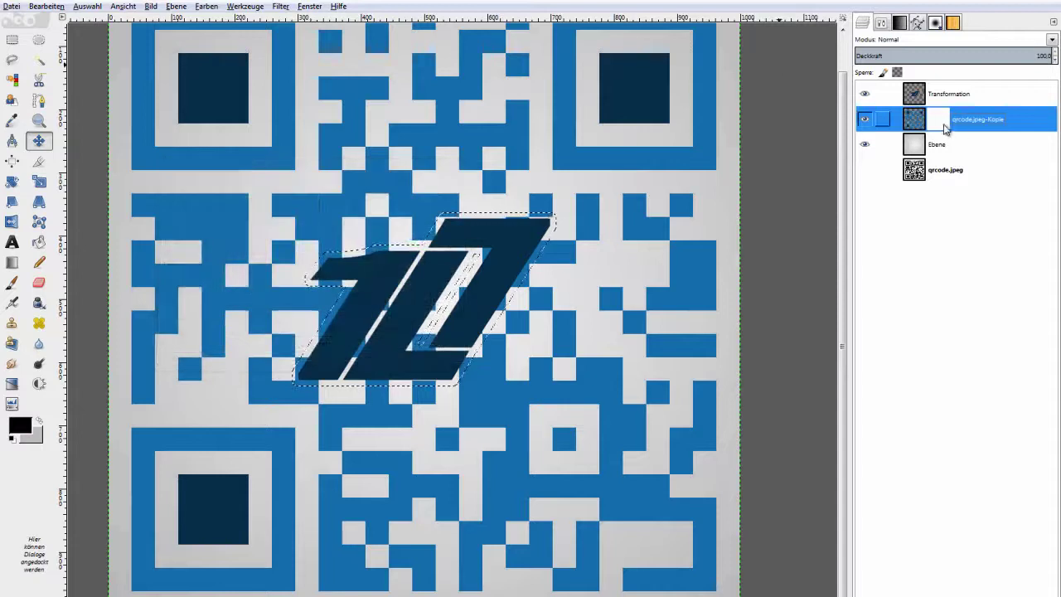
pyautogui.click(55, 6)
pyautogui.click(73, 184)
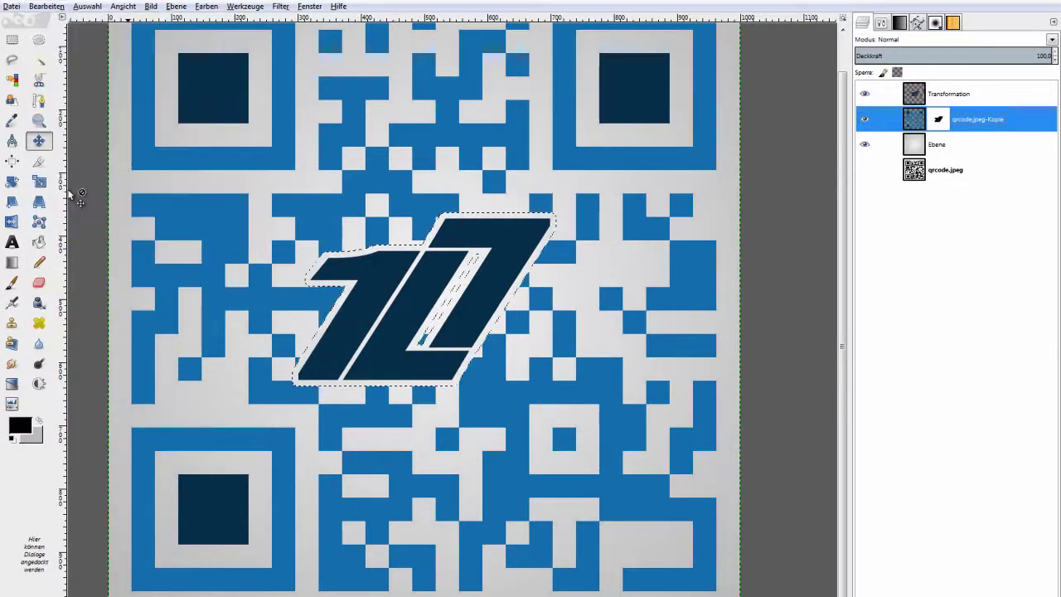
pyautogui.hotkey('ctrl', 'shift', 'a')
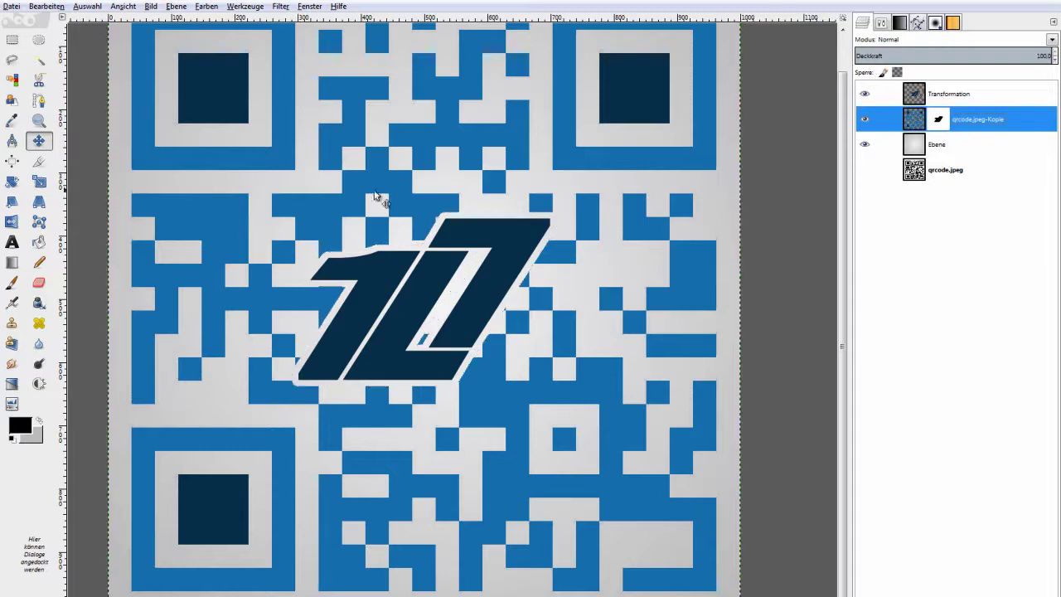
pyautogui.click(883, 170)
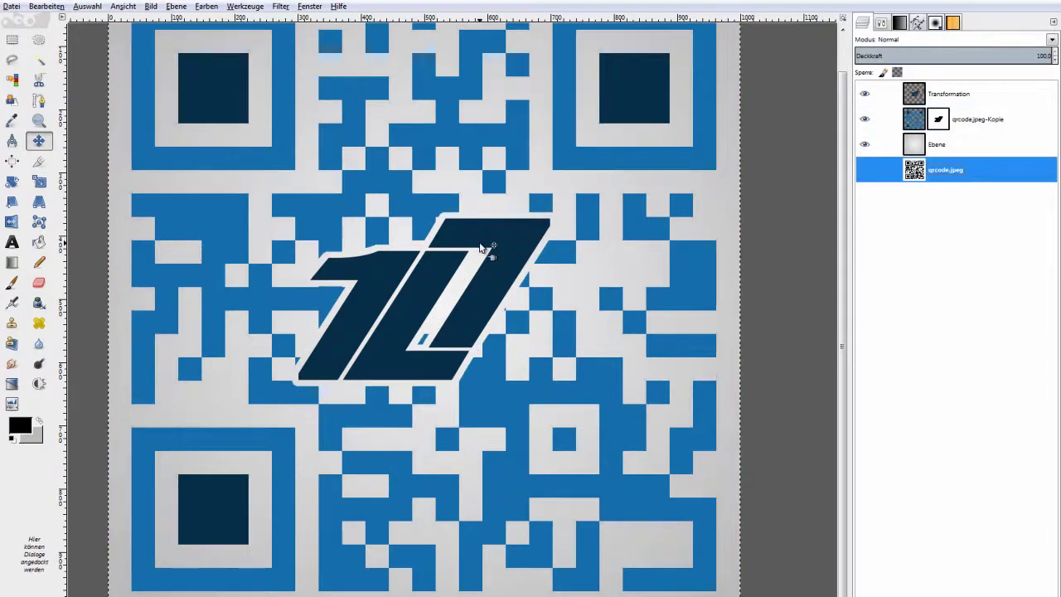
pyautogui.hotkey('shift', 'ctrl', 'j')
pyautogui.scroll(4, 386, 309)
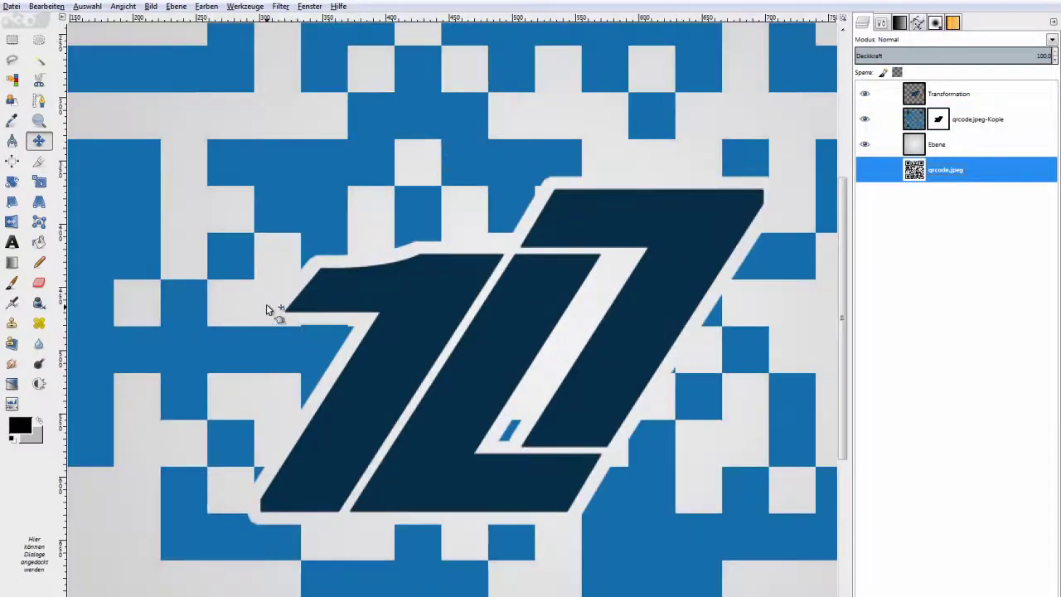
pyautogui.scroll(2, 262, 308)
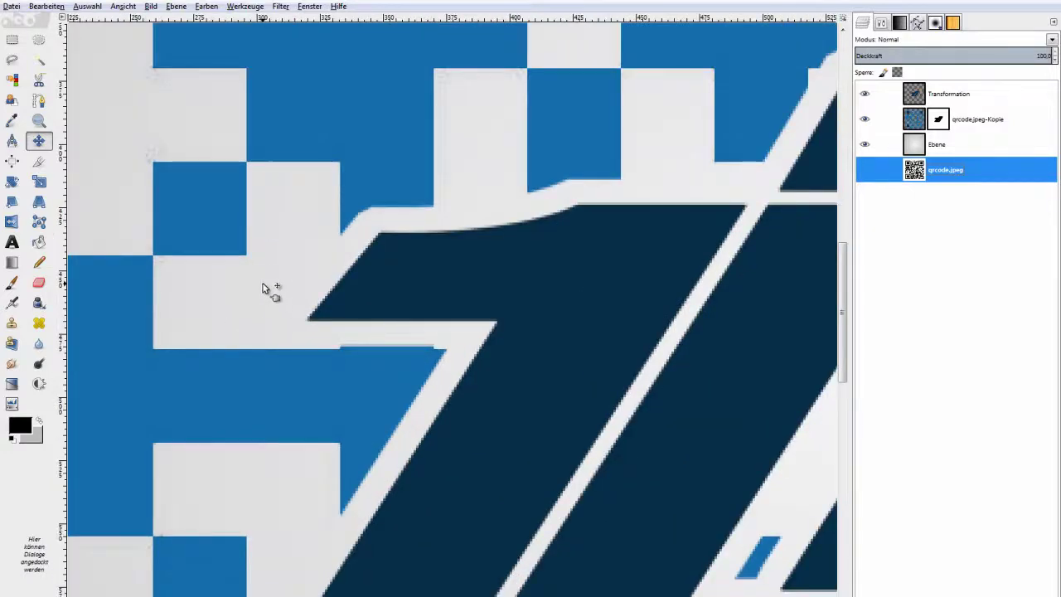
pyautogui.scroll(-3, 262, 288)
pyautogui.scroll(-2, 265, 290)
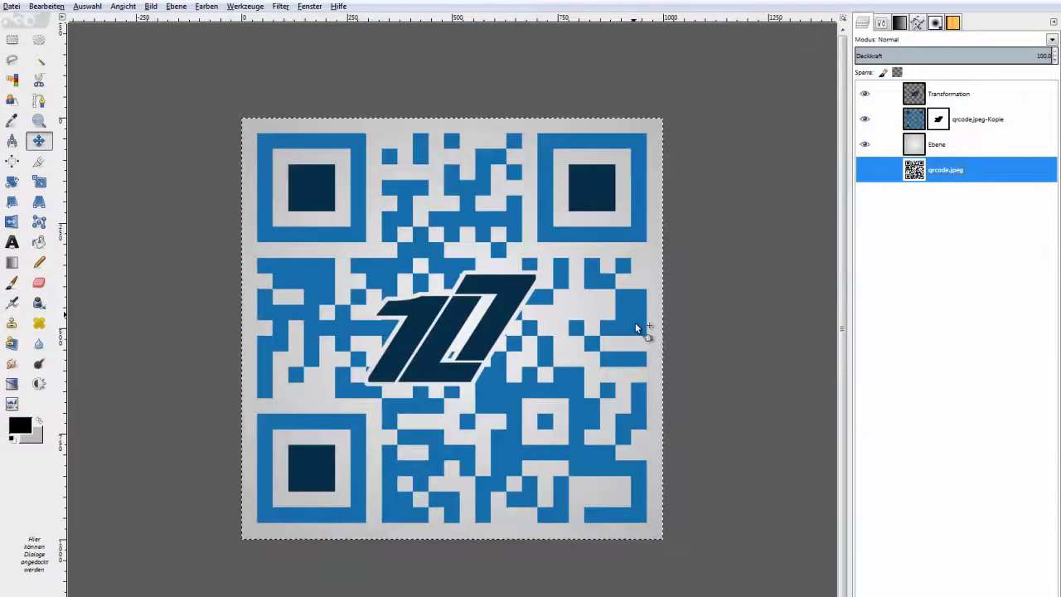
pyautogui.scroll(-1, 555, 404)
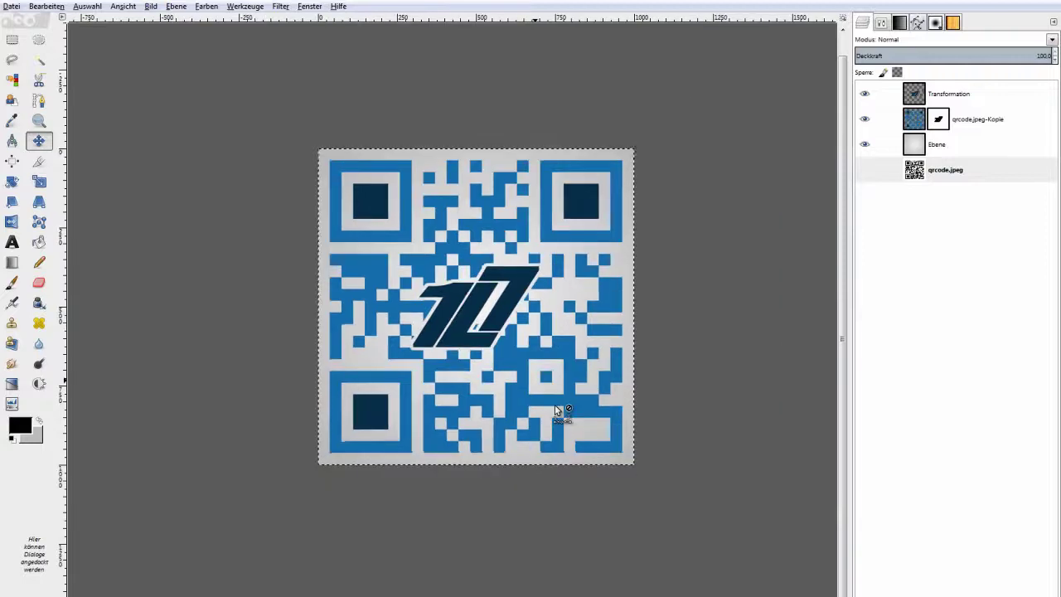
pyautogui.scroll(1, 543, 394)
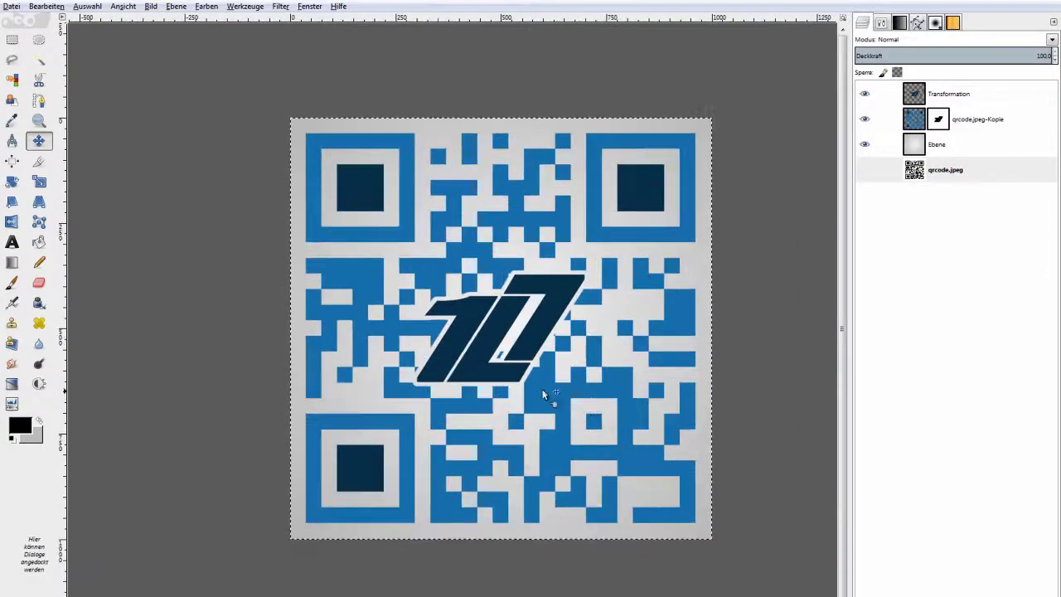
pyautogui.scroll(-1, 543, 395)
pyautogui.scroll(1, 549, 397)
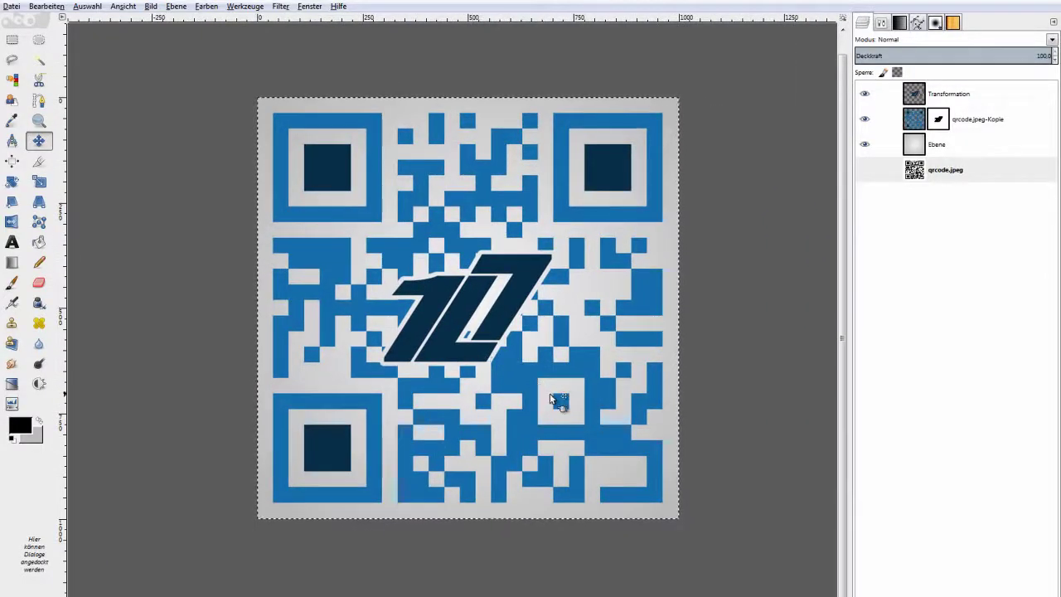